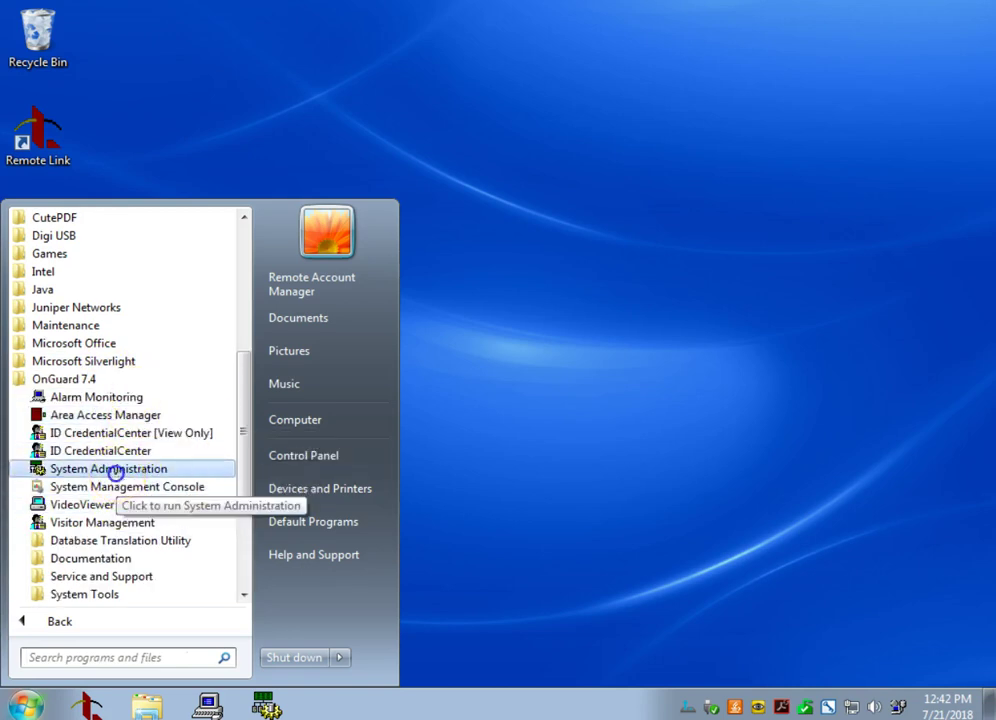
# Step: Launch System Administration from the OnGuard 7.4 programs
pyautogui.click(116, 469)
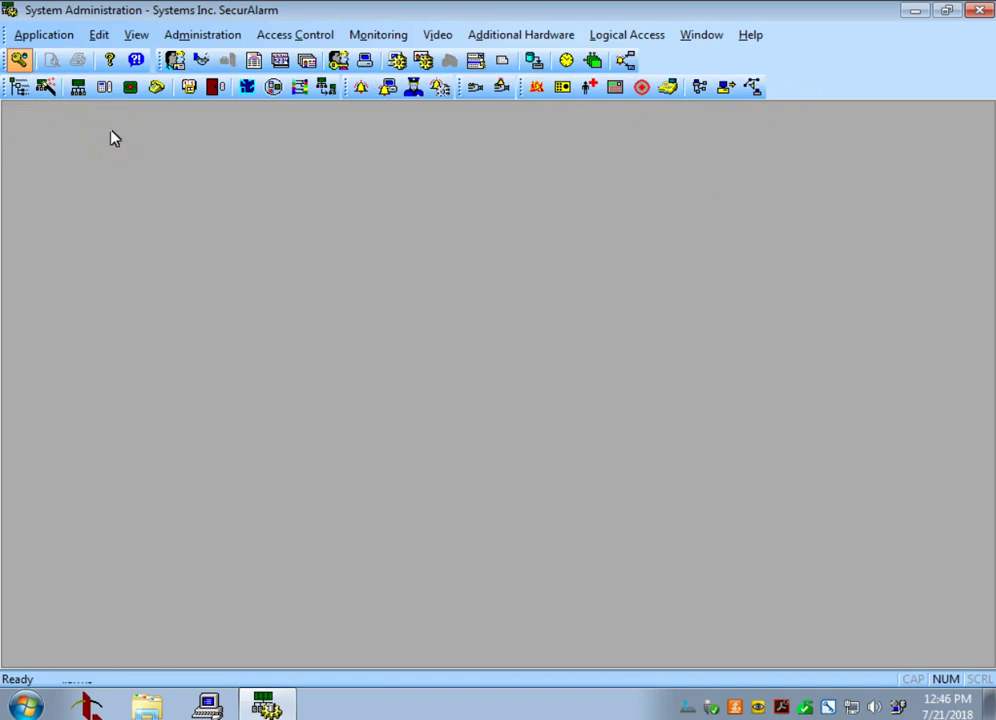
pyautogui.click(238, 34)
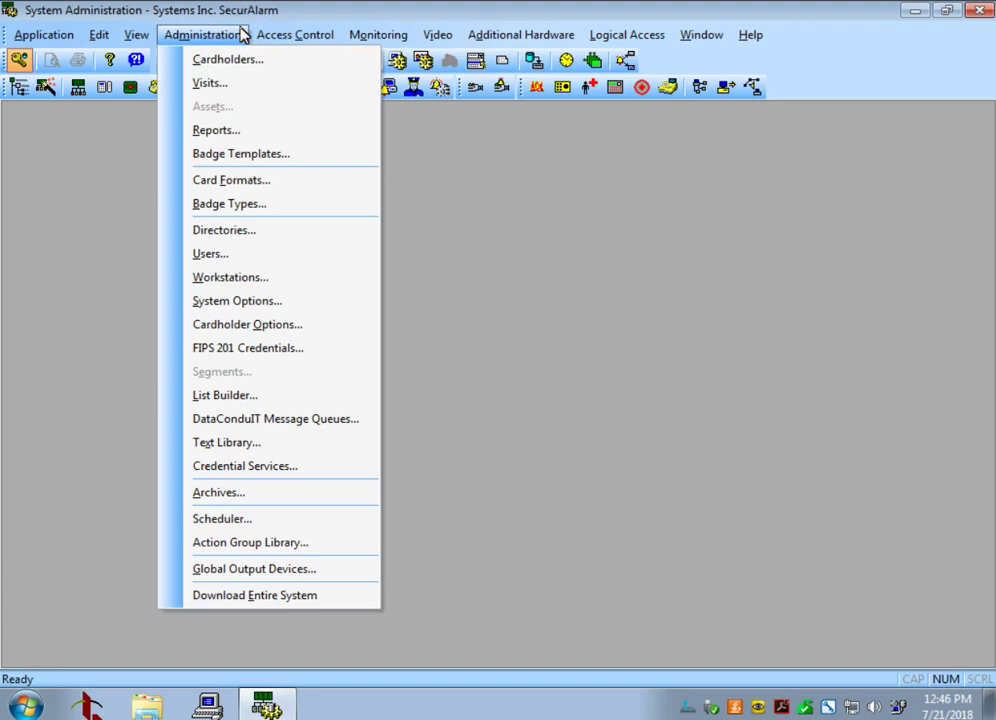
pyautogui.click(238, 33)
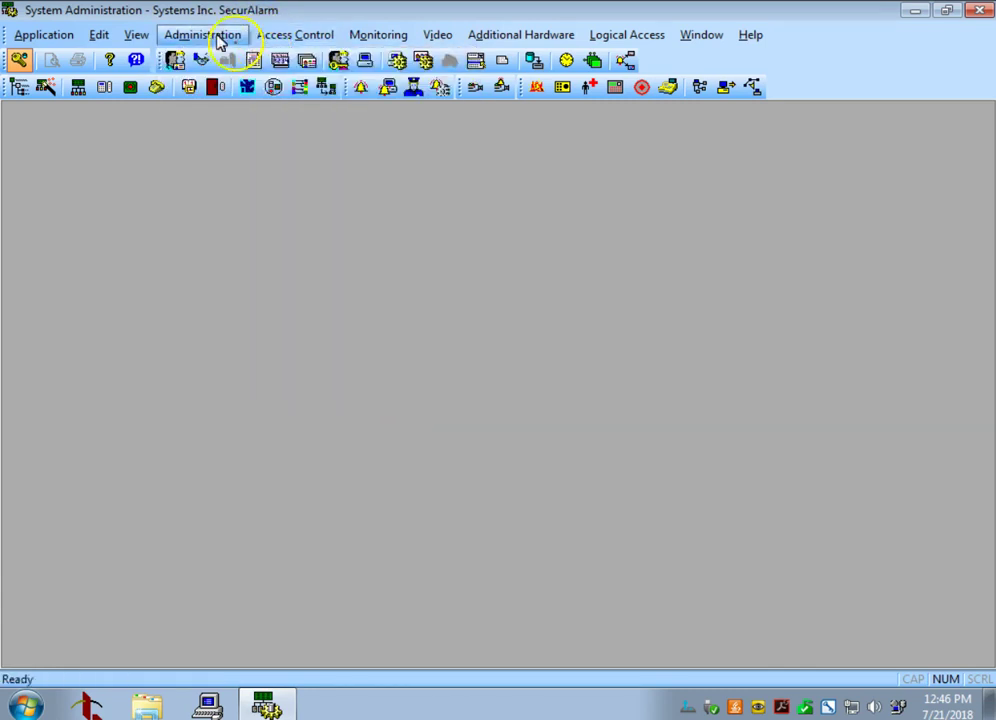
pyautogui.click(240, 34)
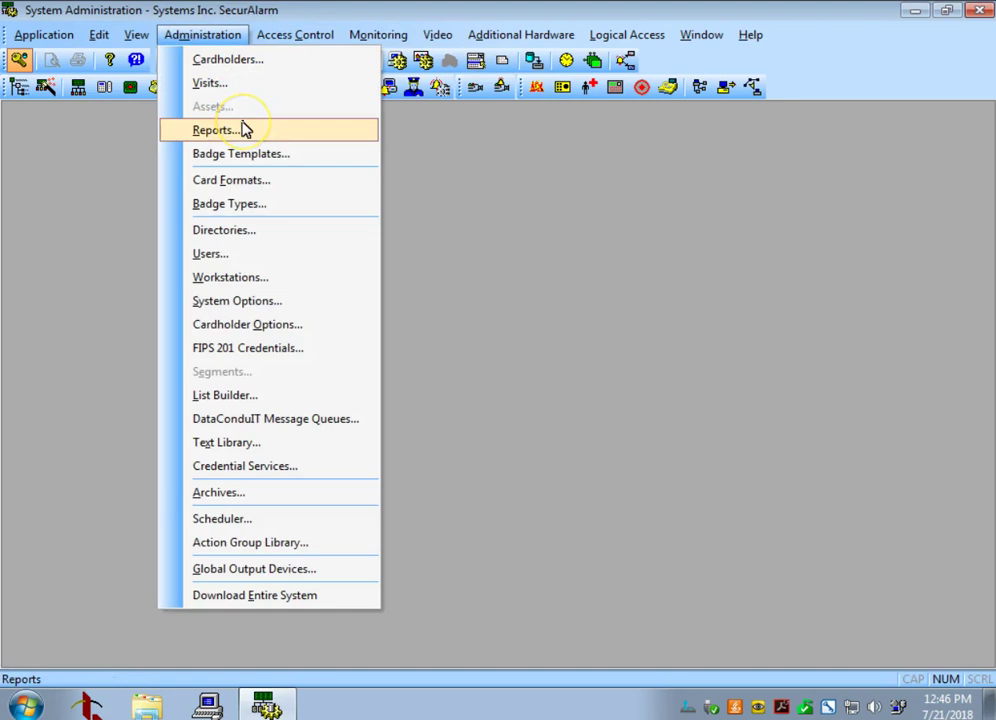
pyautogui.click(224, 36)
pyautogui.moveTo(281, 40)
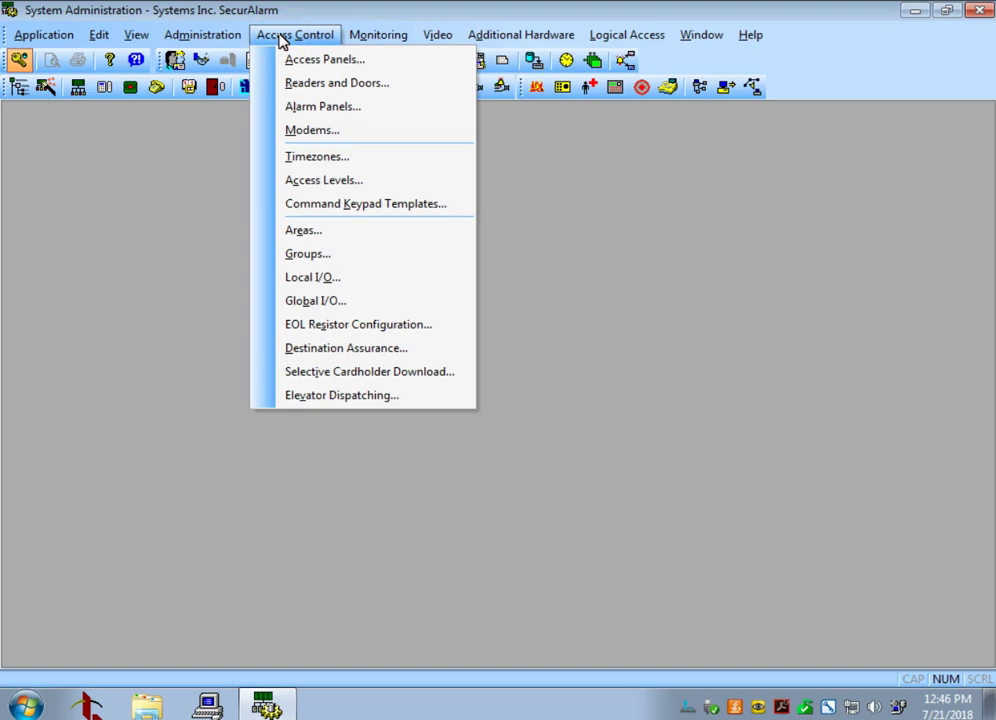
pyautogui.click(343, 83)
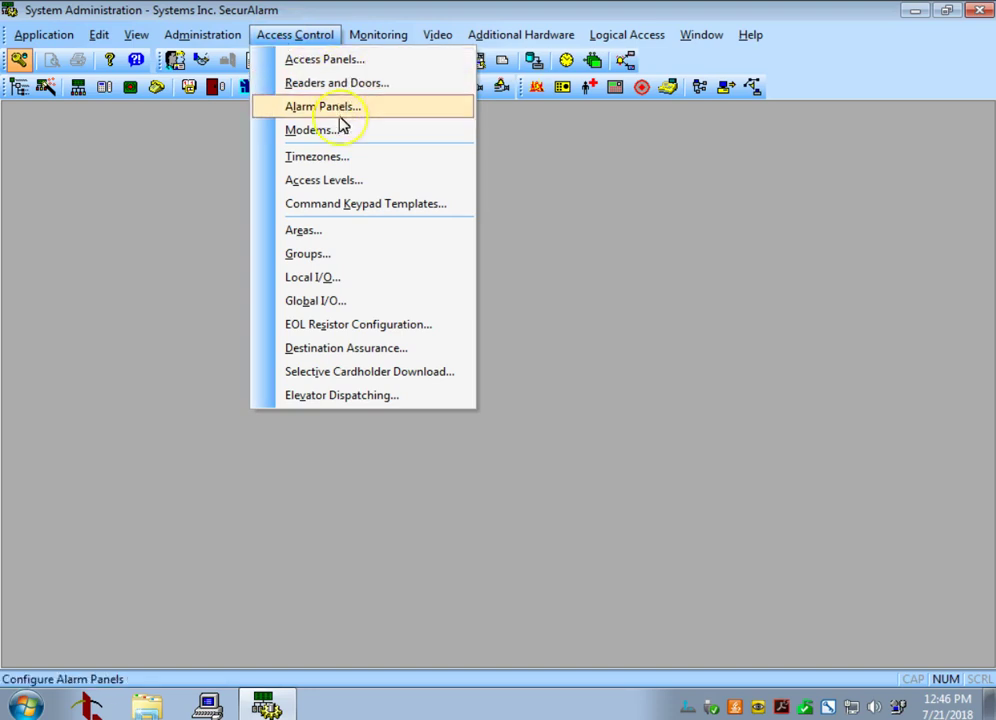
pyautogui.click(45, 18)
# Step: Show the System Tree and expand its Hardware, Holidays, Timezones and Access Levels branches
pyautogui.click(19, 87)
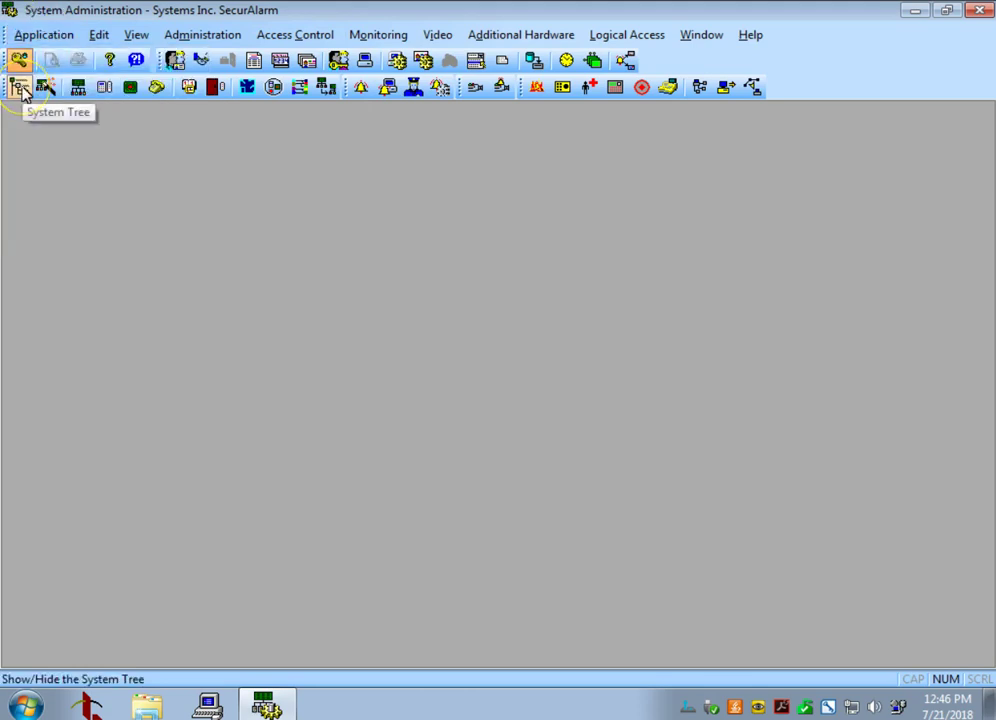
pyautogui.click(20, 88)
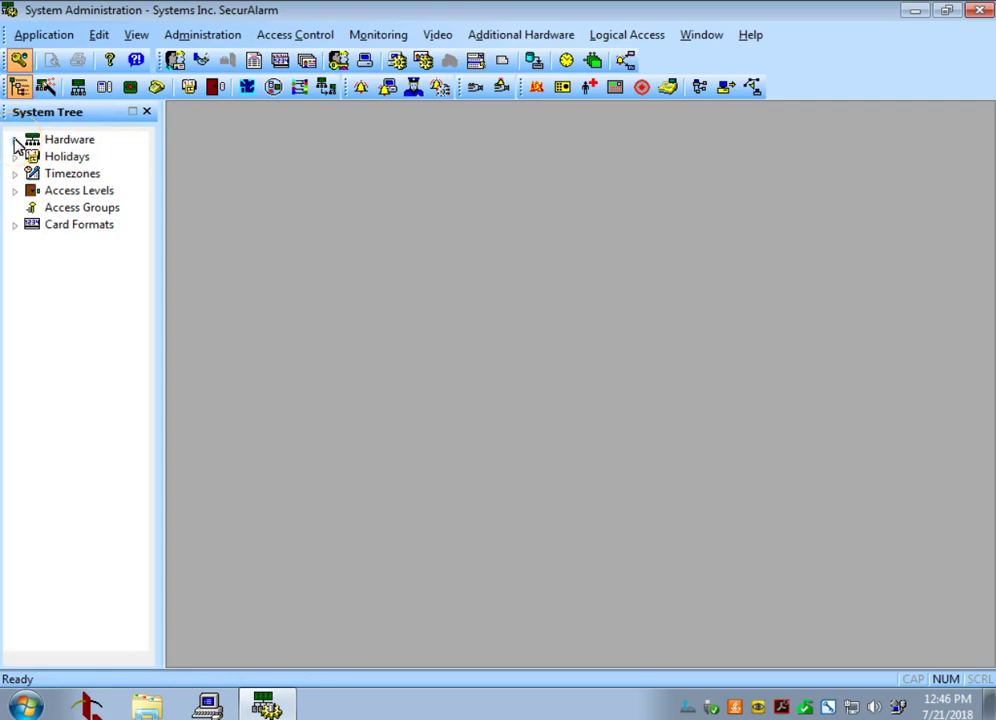
pyautogui.click(15, 141)
pyautogui.click(16, 209)
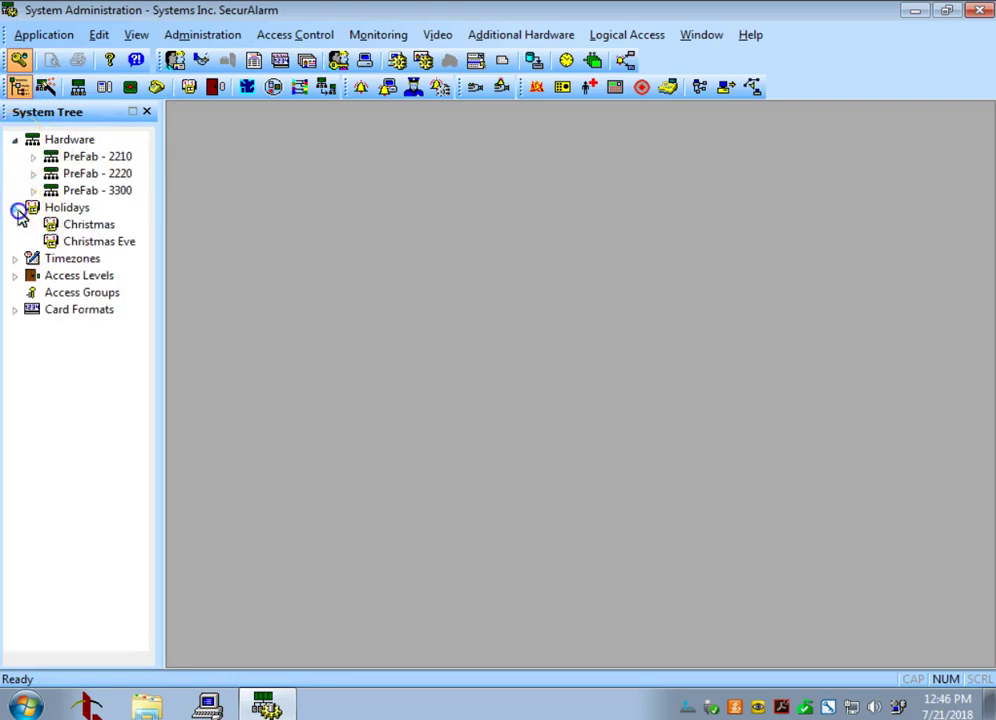
pyautogui.click(14, 260)
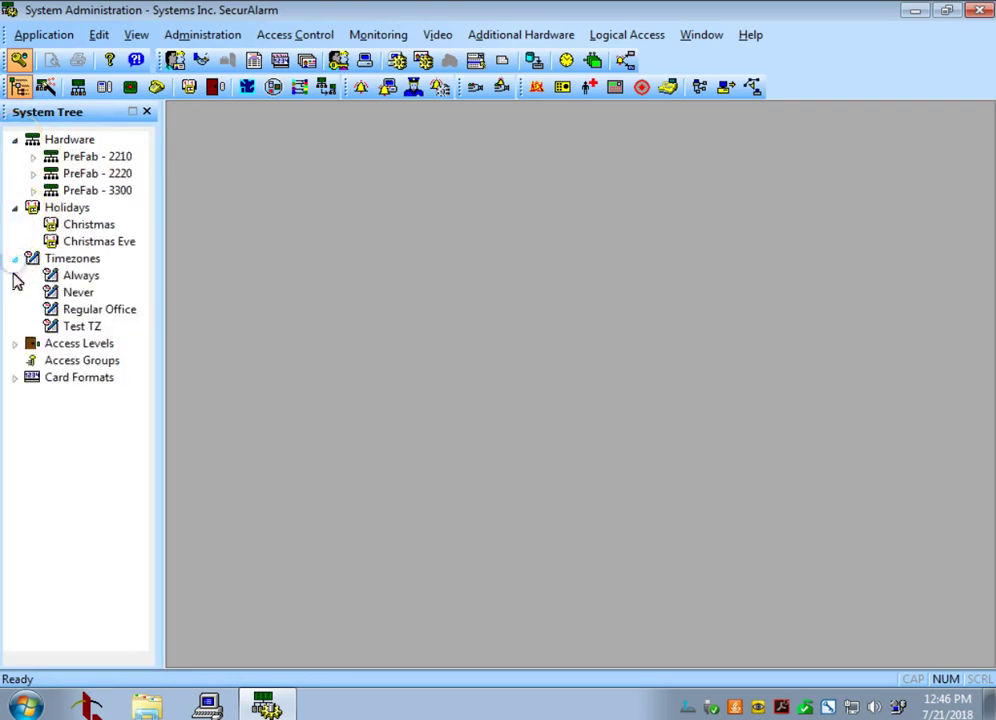
pyautogui.click(15, 344)
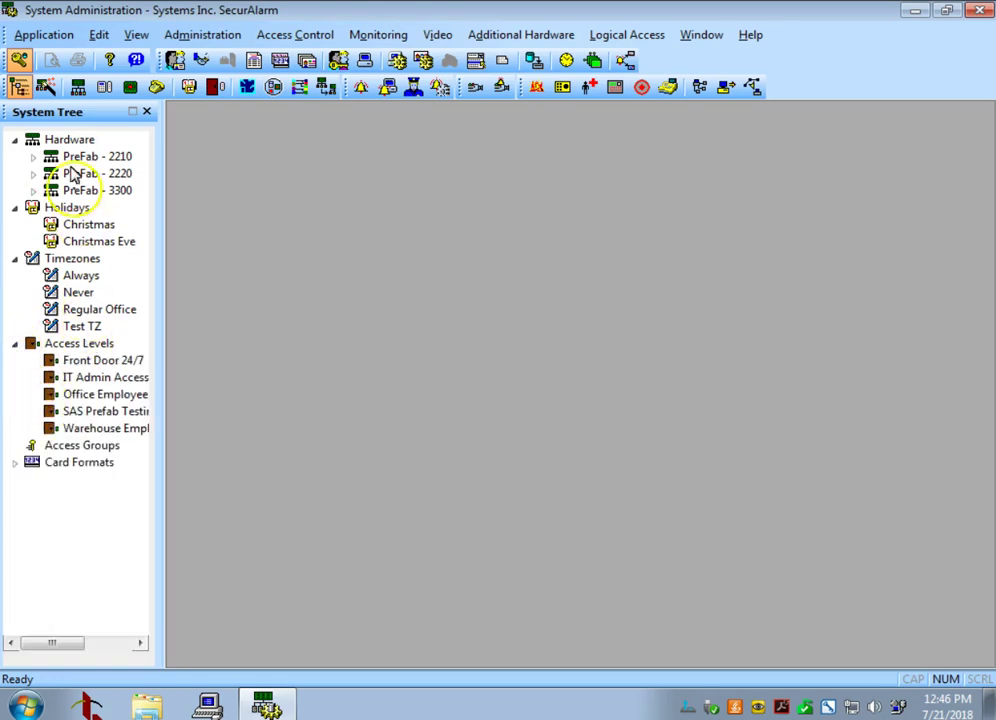
# Step: Open Access Panels and view the connection and options settings of the LNL-2220 panel PreFab - 2220
pyautogui.click(76, 92)
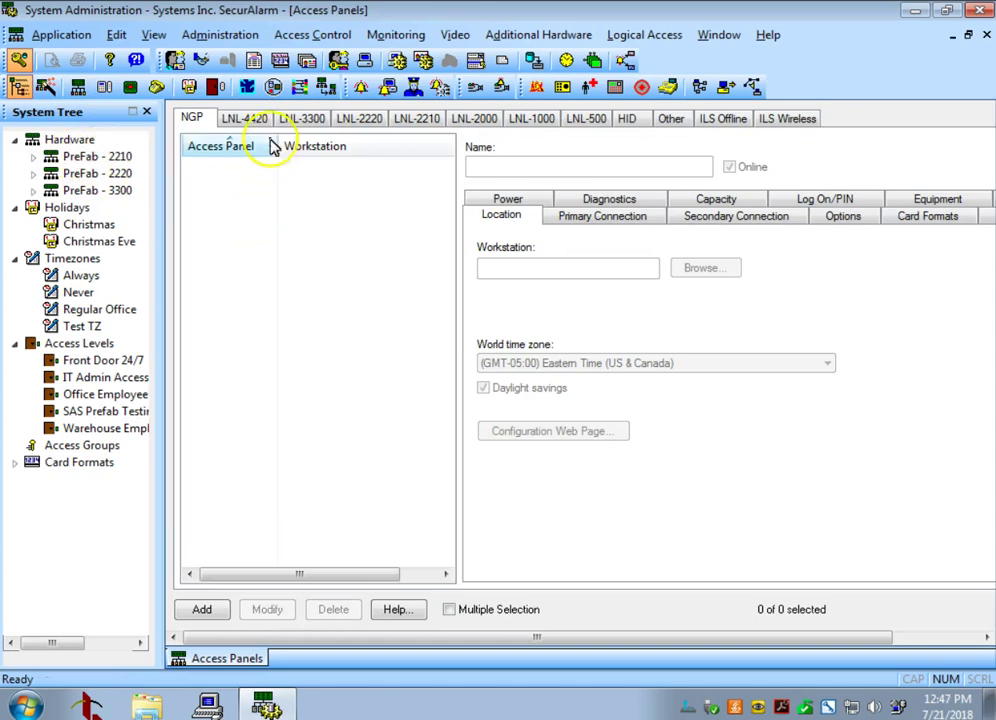
pyautogui.click(360, 120)
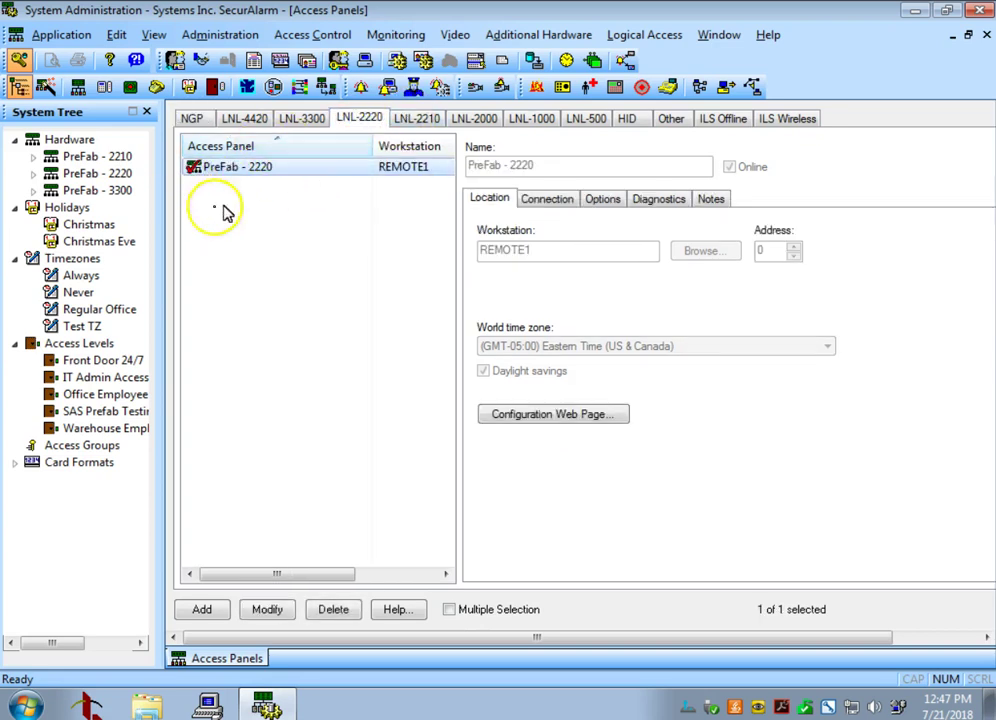
pyautogui.click(537, 205)
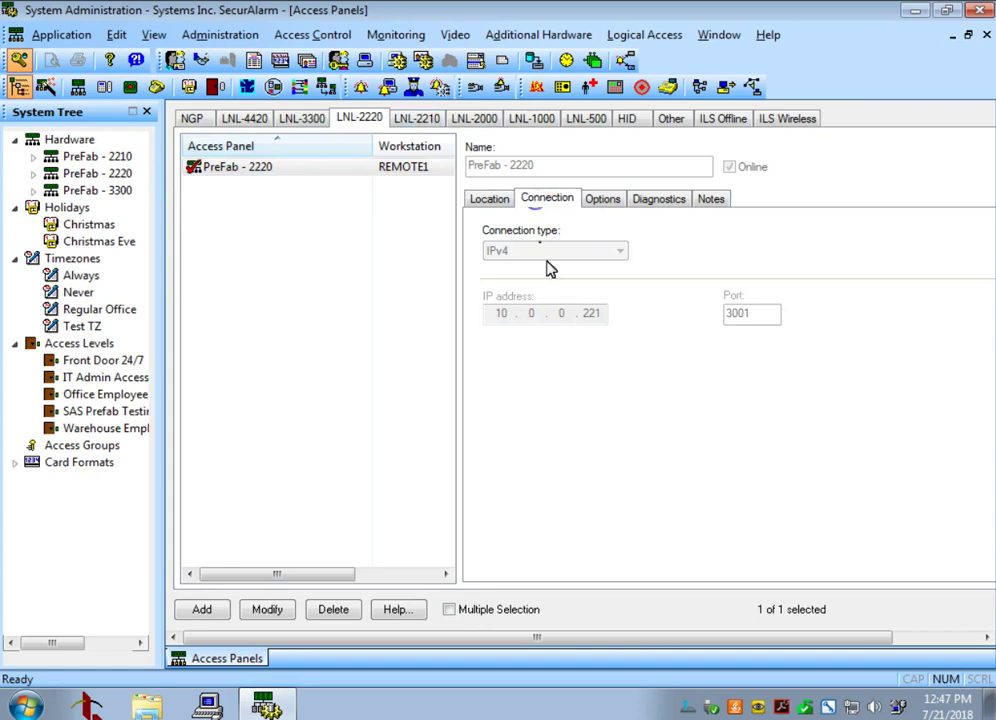
pyautogui.click(604, 199)
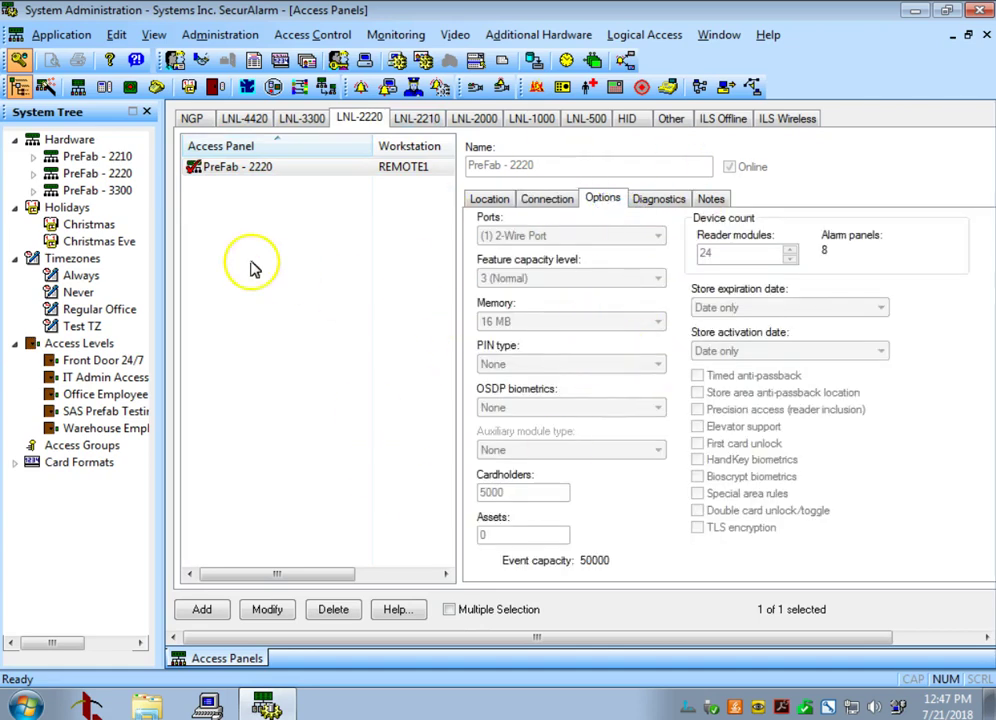
# Step: Open the 1320 P2-A1-R2 reader in Readers and Doors for modification, review its general settings and cancel the edit
pyautogui.click(105, 88)
pyautogui.click(311, 140)
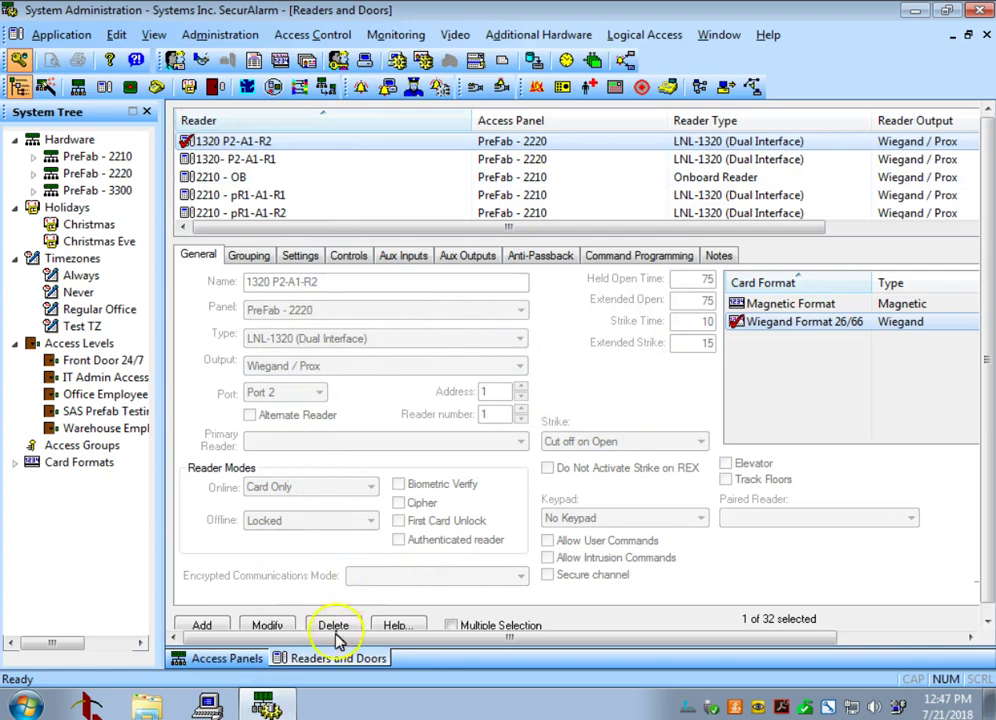
pyautogui.click(266, 625)
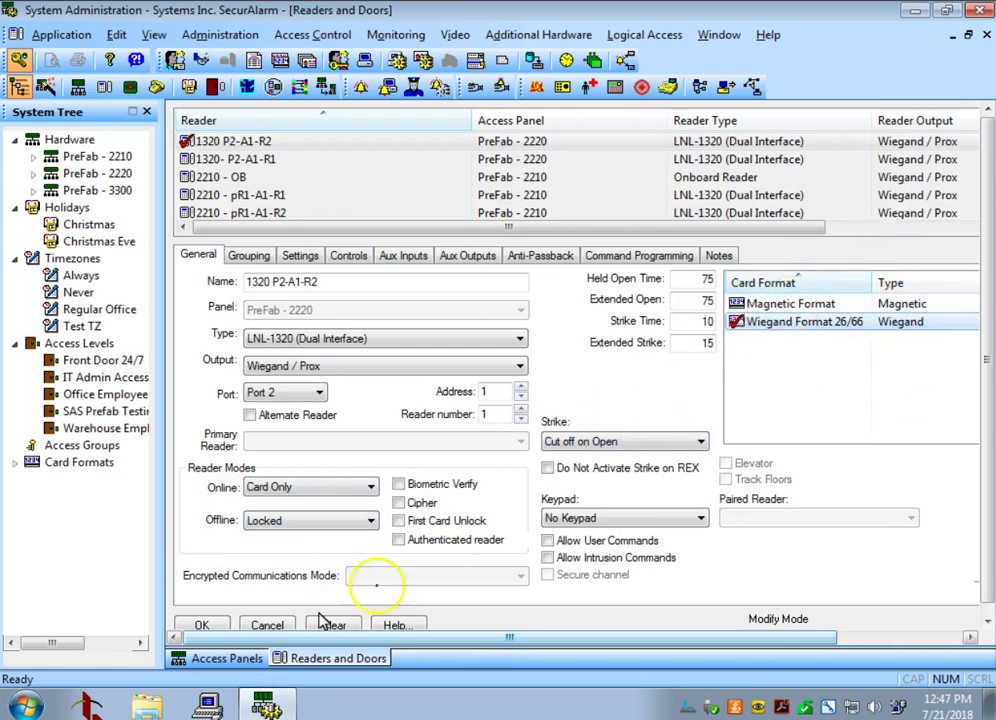
pyautogui.click(203, 627)
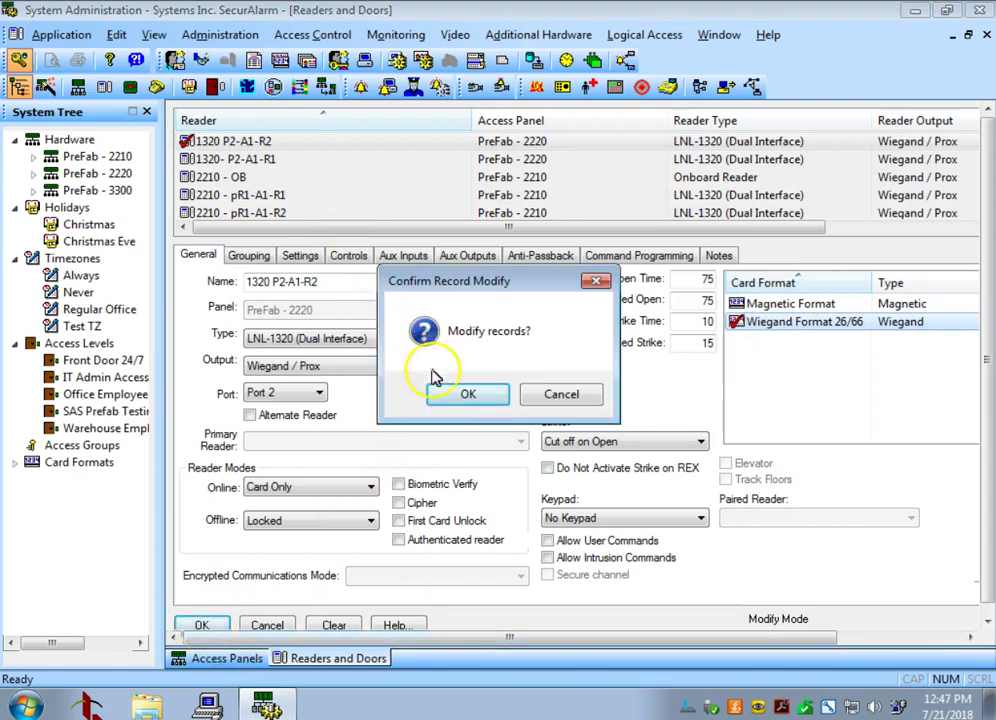
pyautogui.click(573, 395)
pyautogui.click(270, 627)
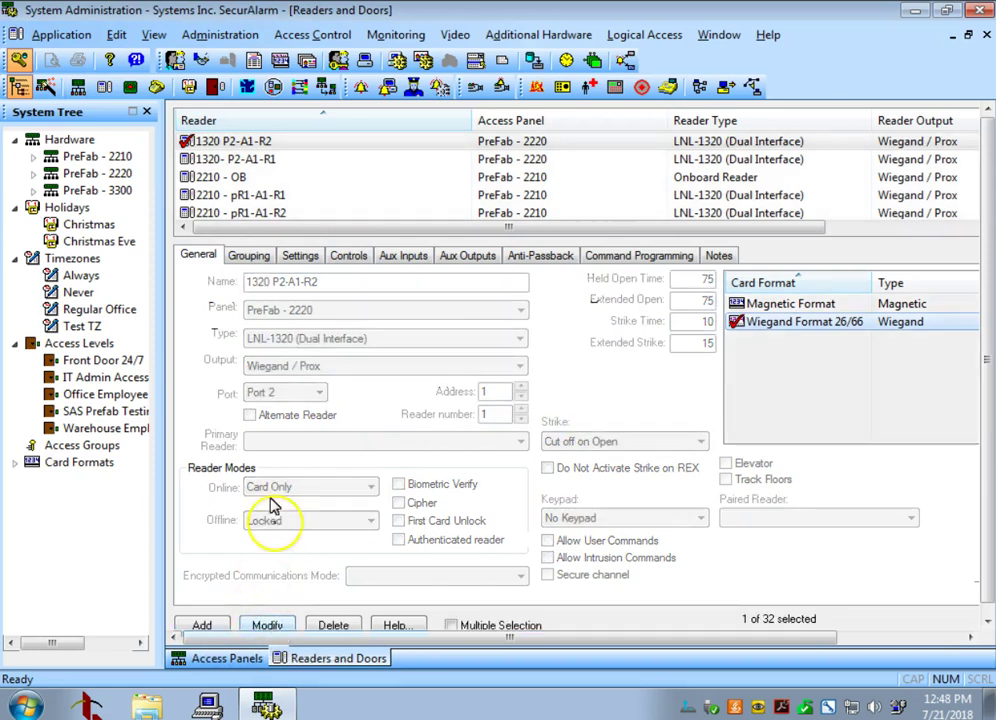
# Step: Open Cardholders, view the empty Badge and Access Levels forms, and return to the Cardholder form
pyautogui.click(174, 60)
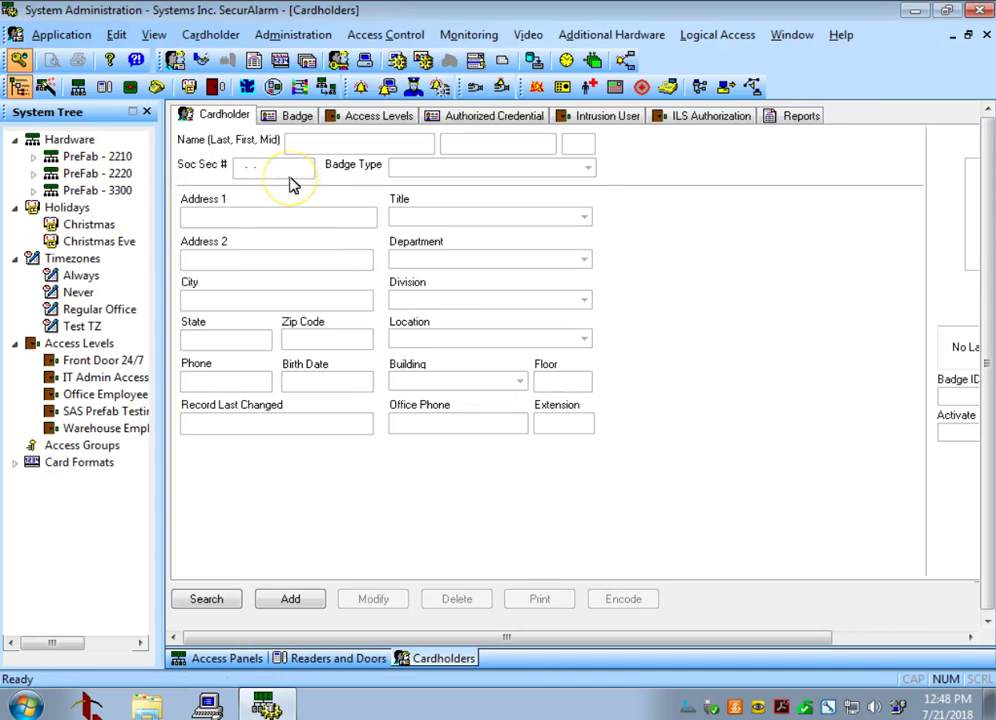
pyautogui.click(284, 116)
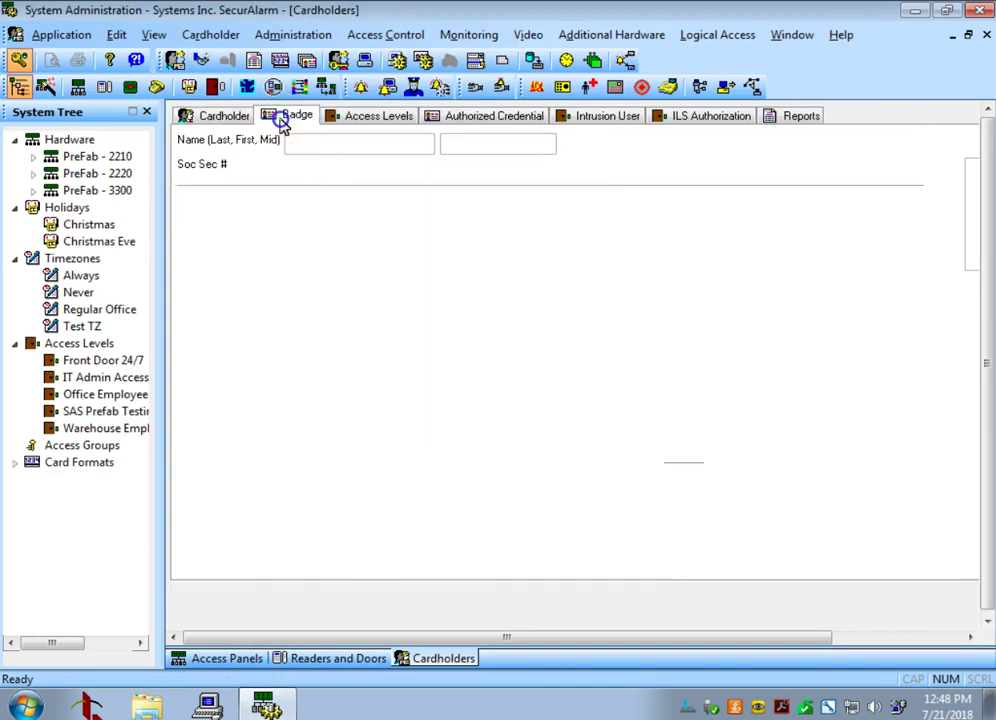
pyautogui.click(388, 118)
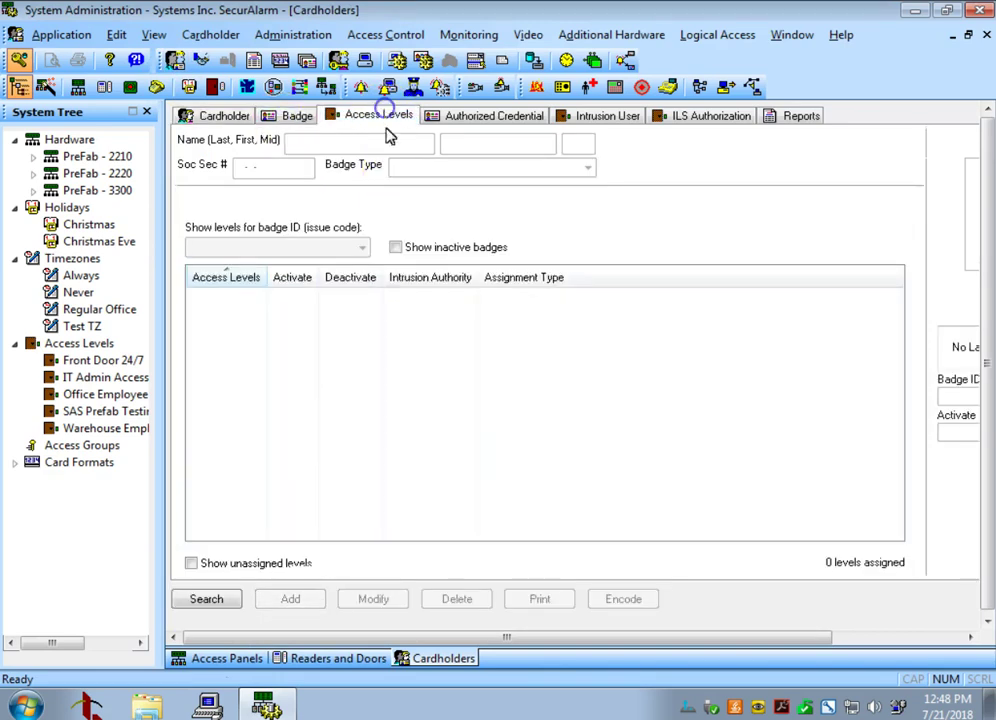
pyautogui.click(200, 116)
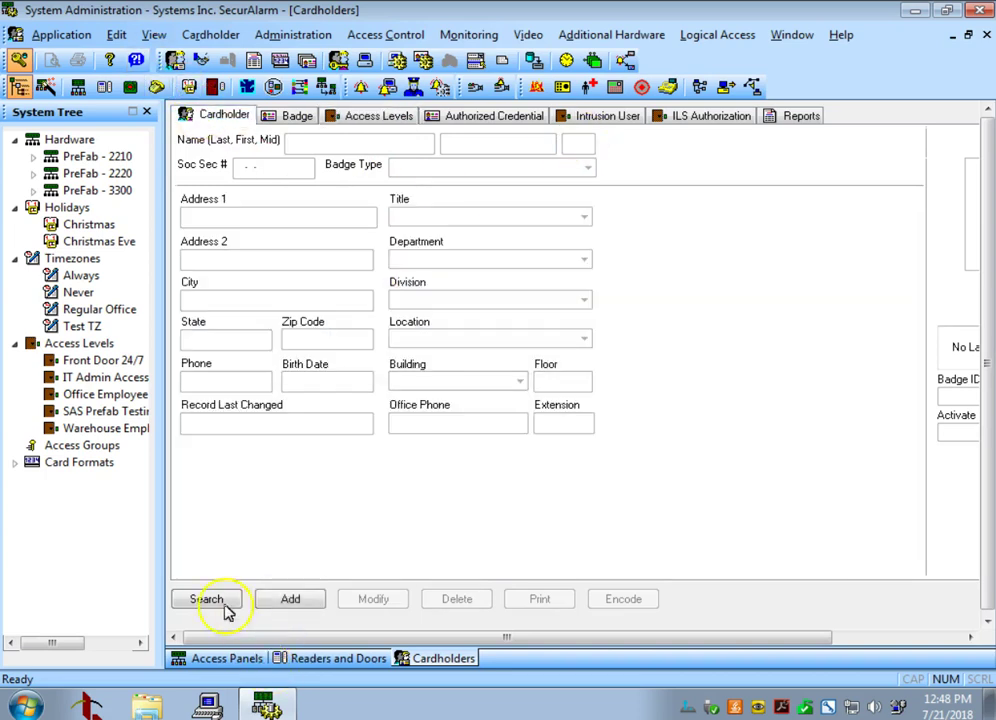
# Step: Search for a cardholder by last name and hide the System Tree to reveal the full record
pyautogui.click(220, 599)
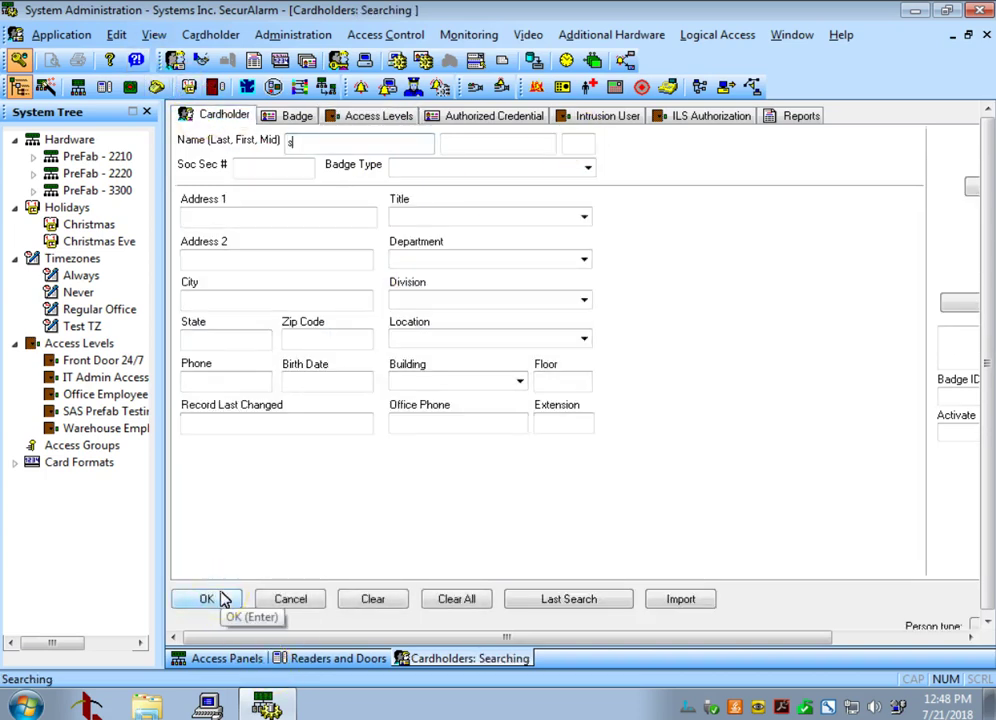
pyautogui.click(224, 599)
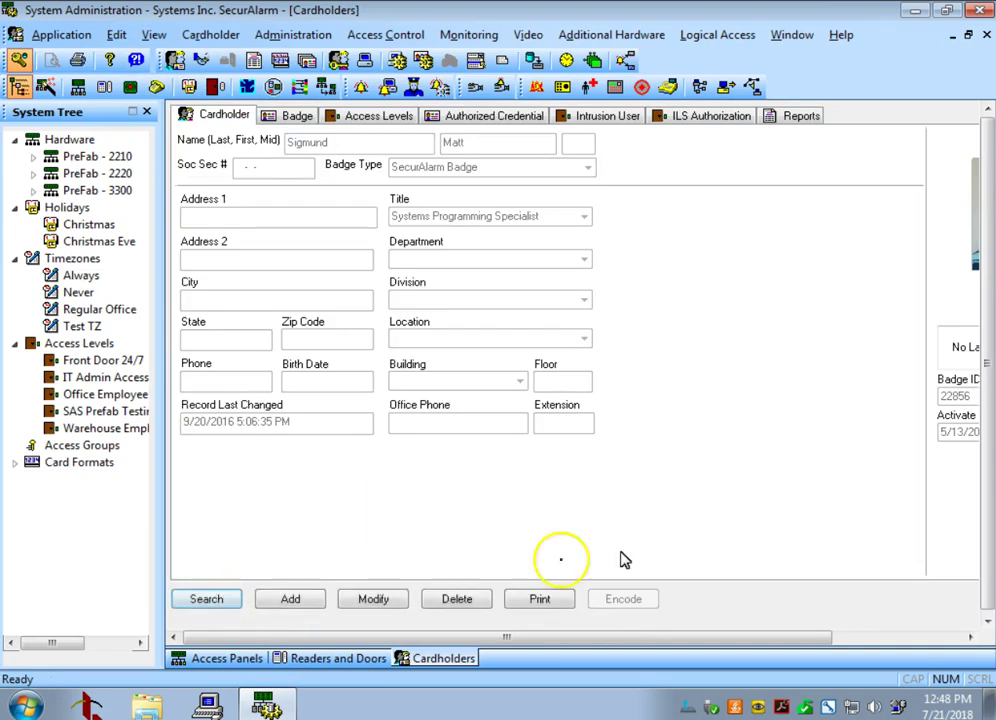
pyautogui.click(149, 116)
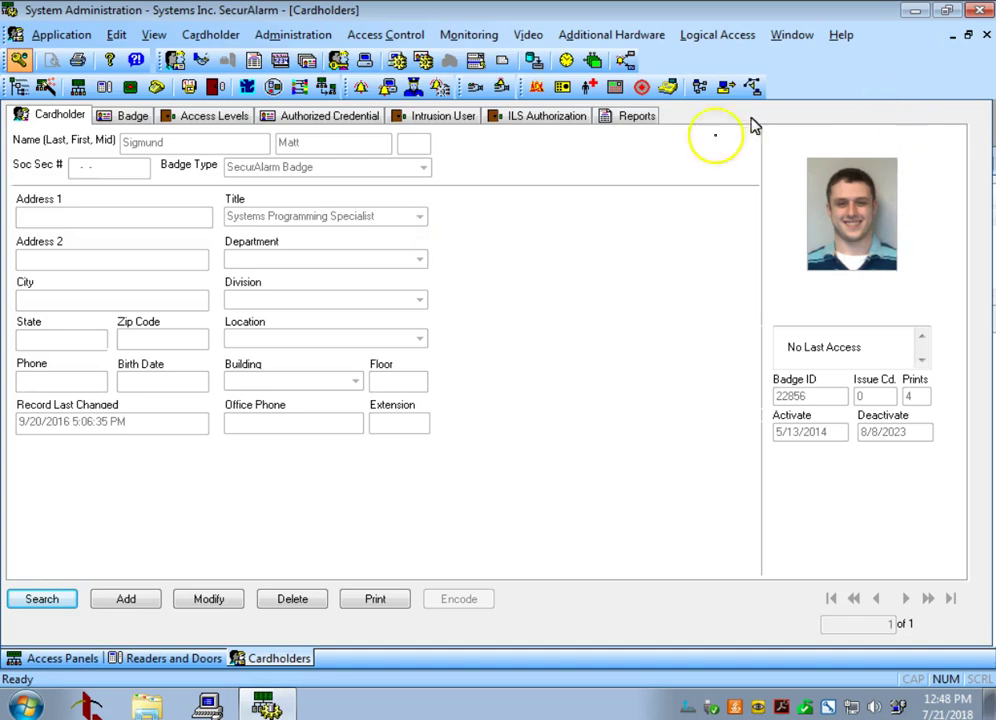
# Step: Open the cardholder's badge for modification, review the badge status choices and the activate and deactivate date calendars, and close the edit
pyautogui.click(122, 118)
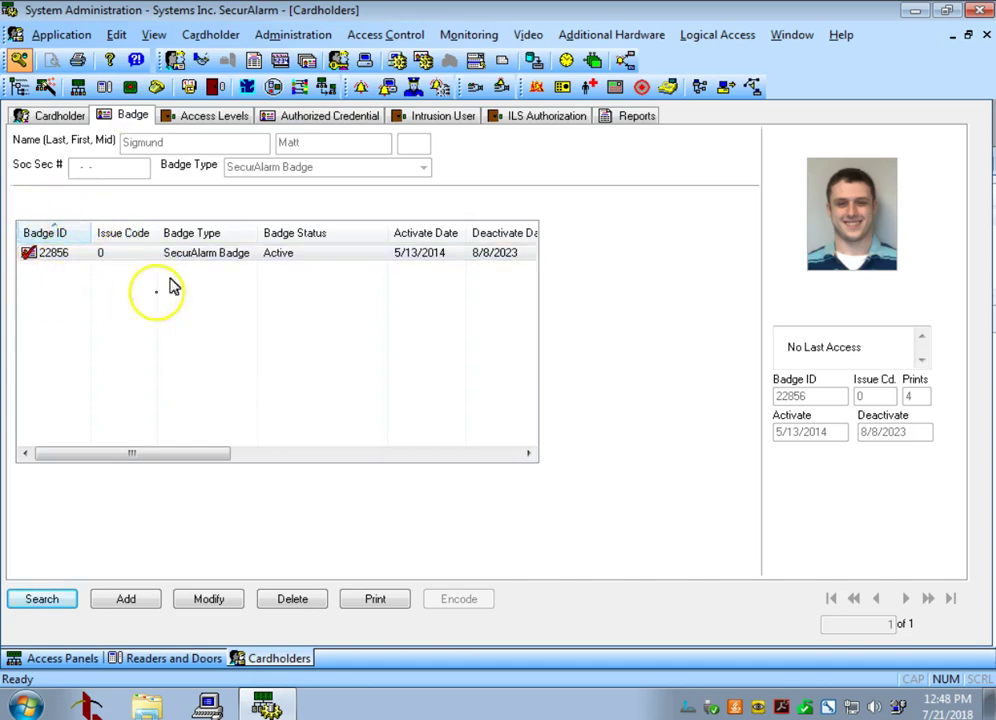
pyautogui.click(410, 258)
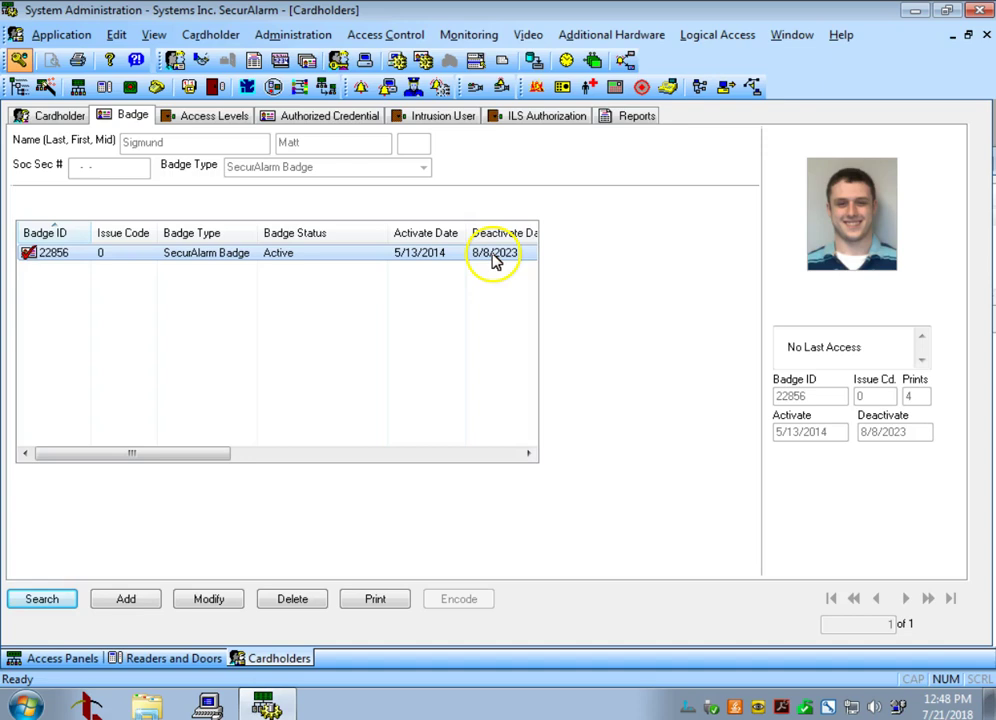
pyautogui.click(222, 602)
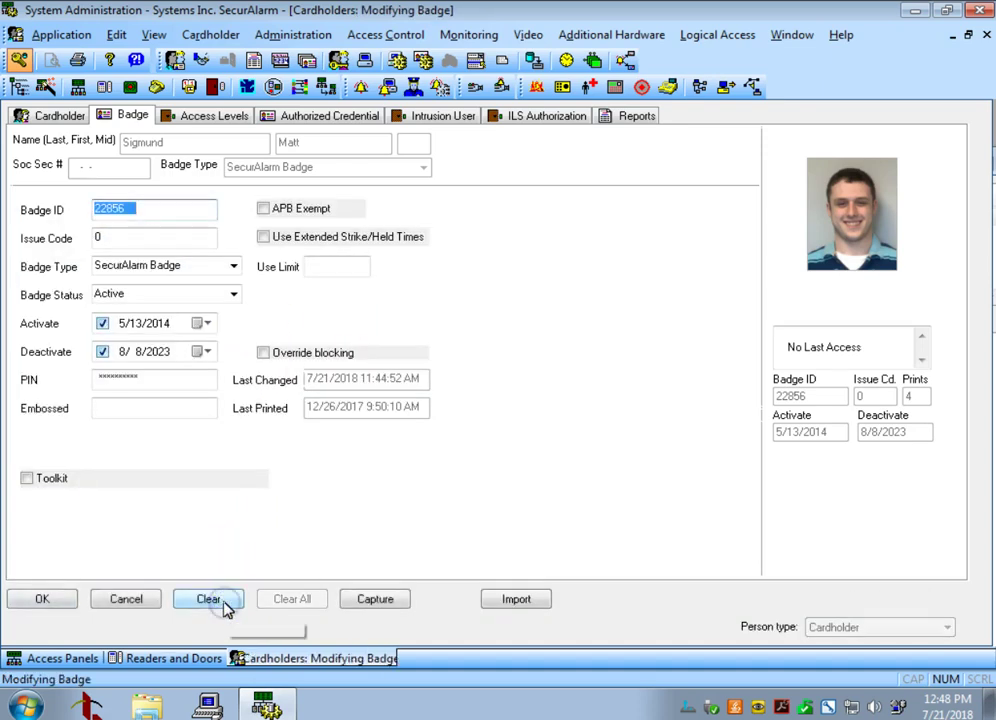
pyautogui.click(234, 293)
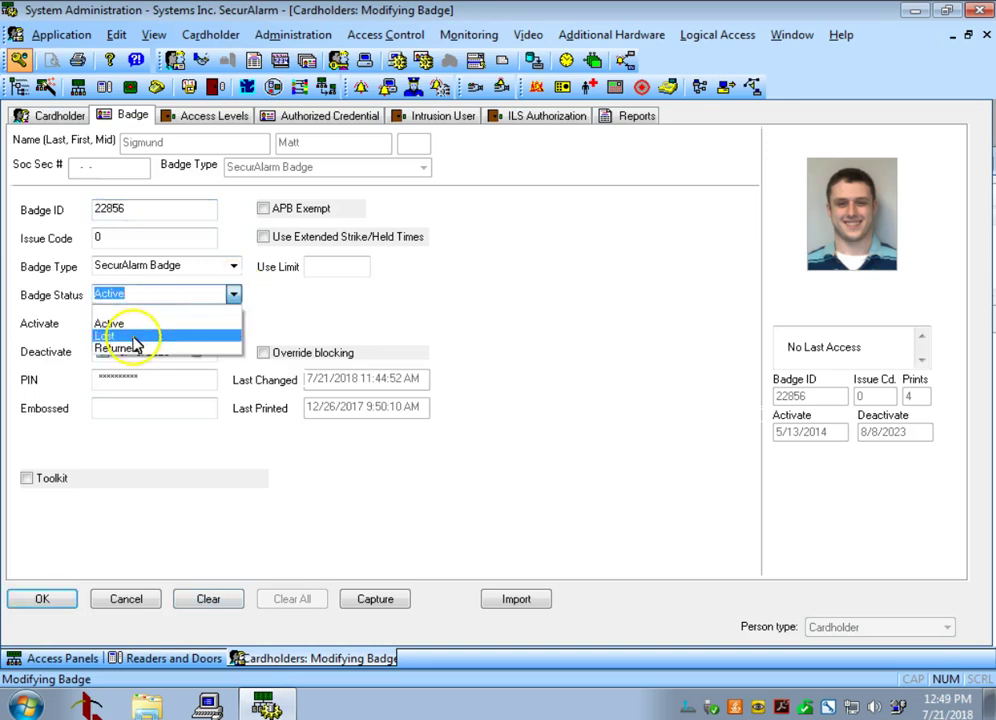
pyautogui.click(84, 580)
pyautogui.click(203, 351)
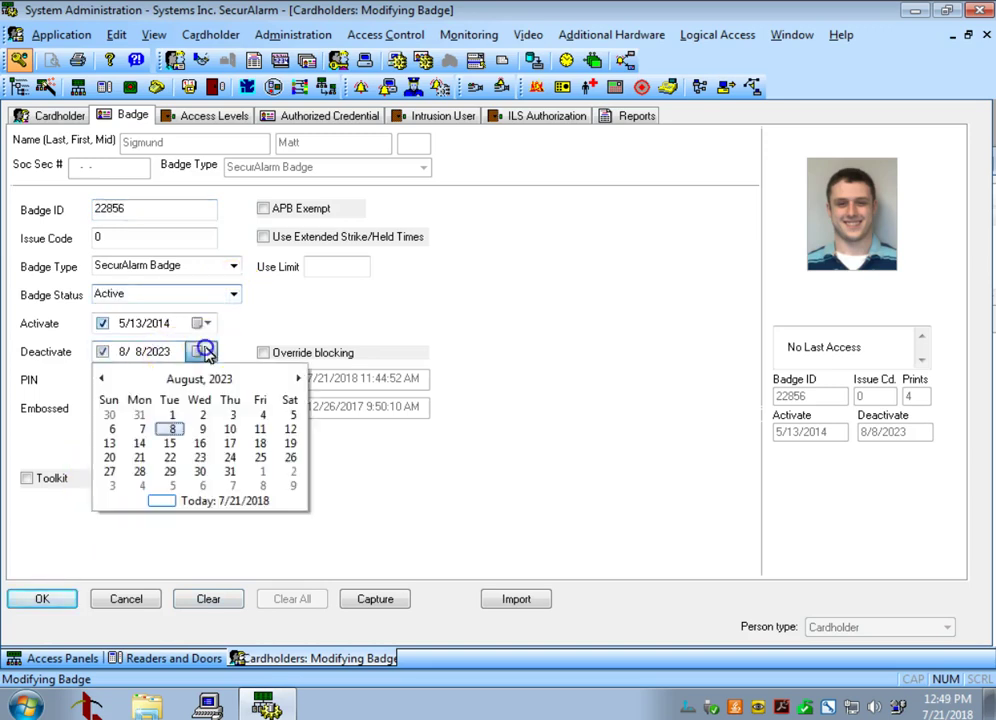
pyautogui.click(200, 351)
pyautogui.click(200, 323)
pyautogui.click(552, 357)
pyautogui.click(18, 603)
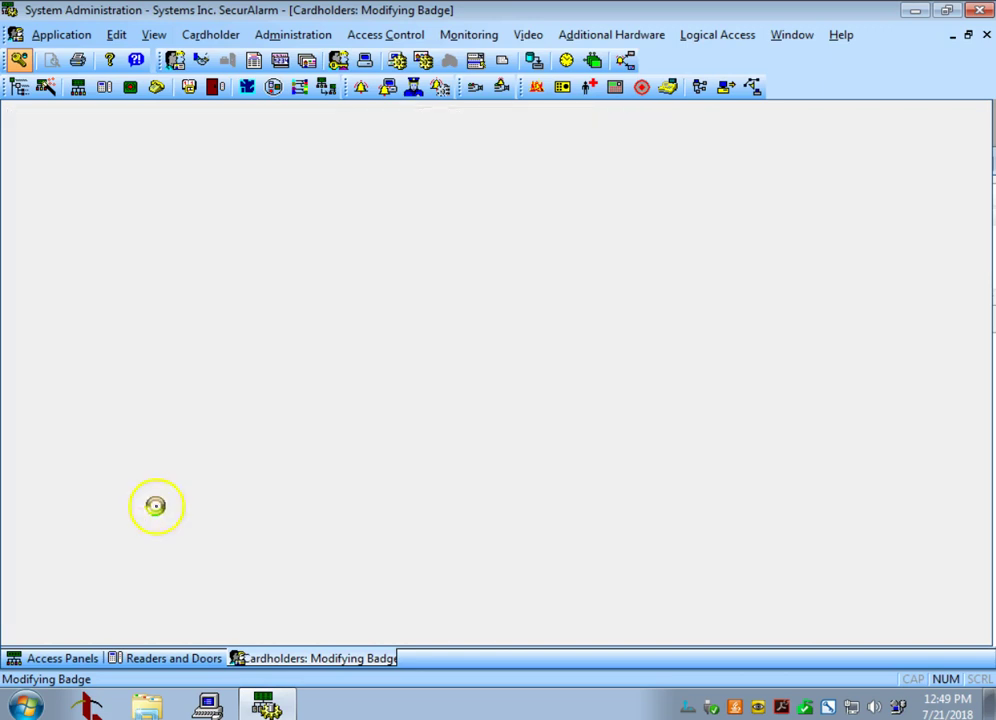
# Step: View the cardholder's assigned access levels and inspect the readers included in SAS Prefab Testing (all doors always)
pyautogui.click(207, 116)
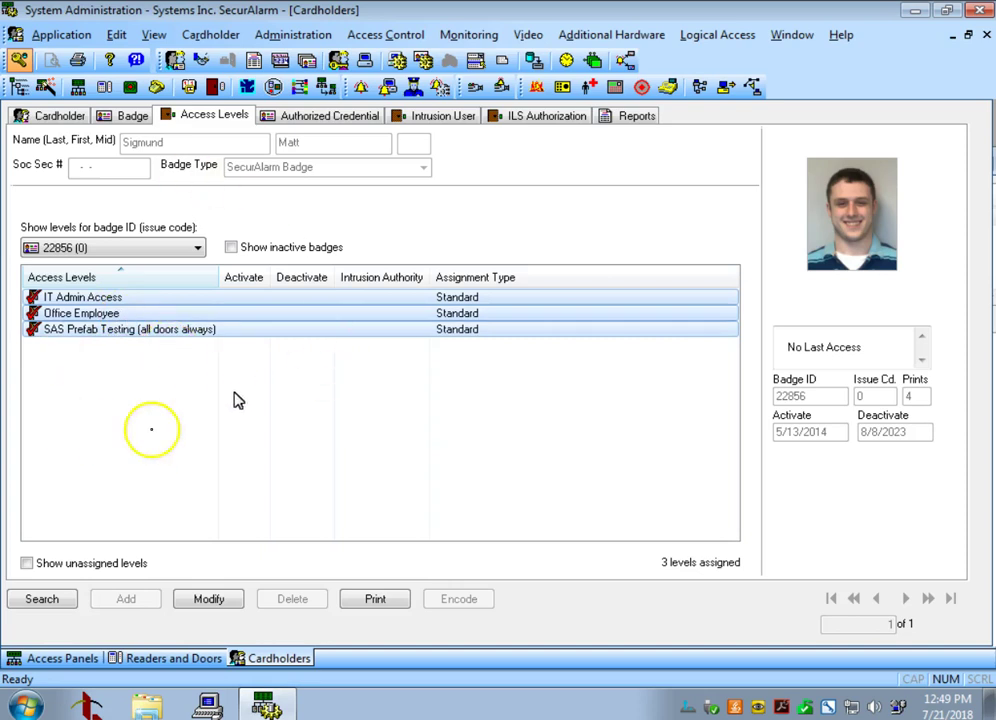
pyautogui.rightClick(101, 338)
pyautogui.click(155, 368)
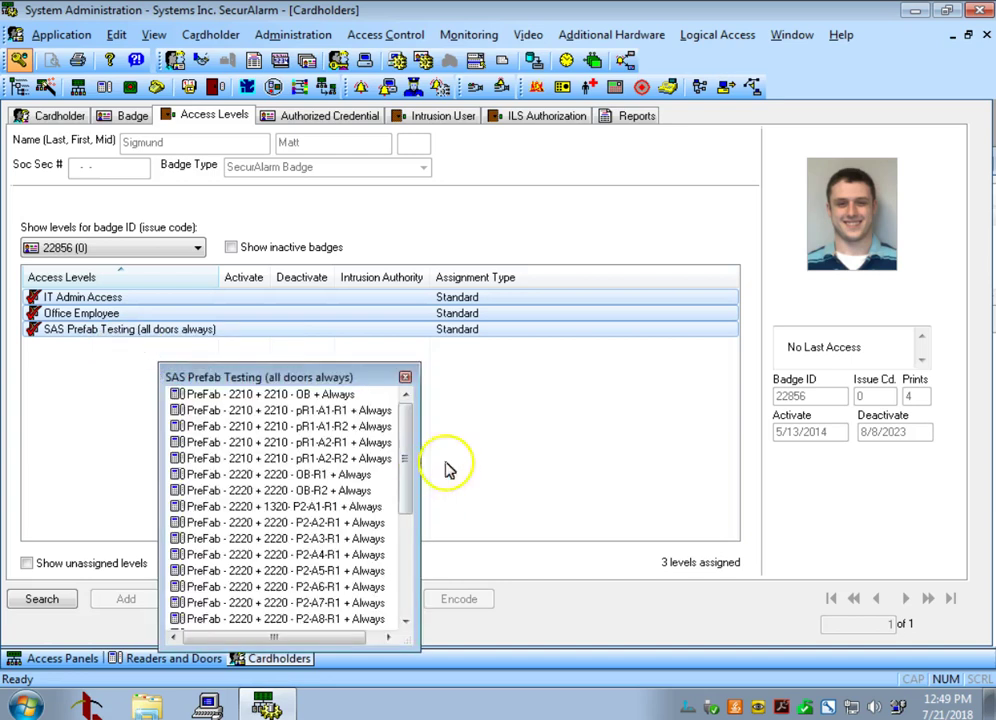
pyautogui.moveTo(404, 436); pyautogui.dragTo(396, 600)
pyautogui.moveTo(404, 545); pyautogui.dragTo(405, 414)
pyautogui.click(406, 377)
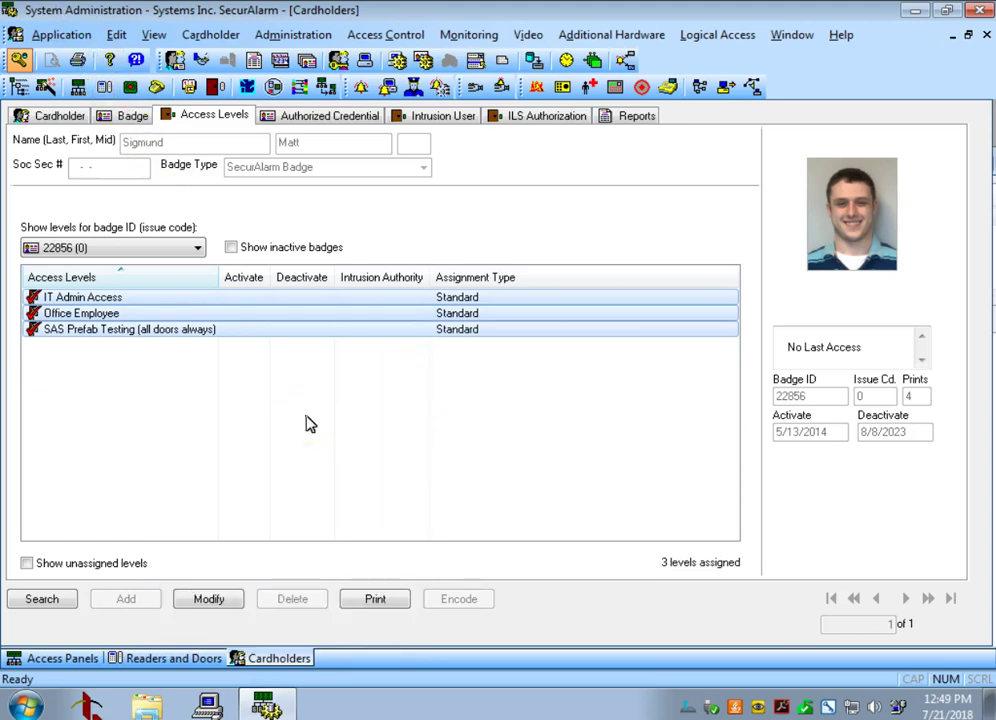
# Step: Return to the Cardholder form, start a new search, check the job title choices, and find another cardholder by last name
pyautogui.click(50, 116)
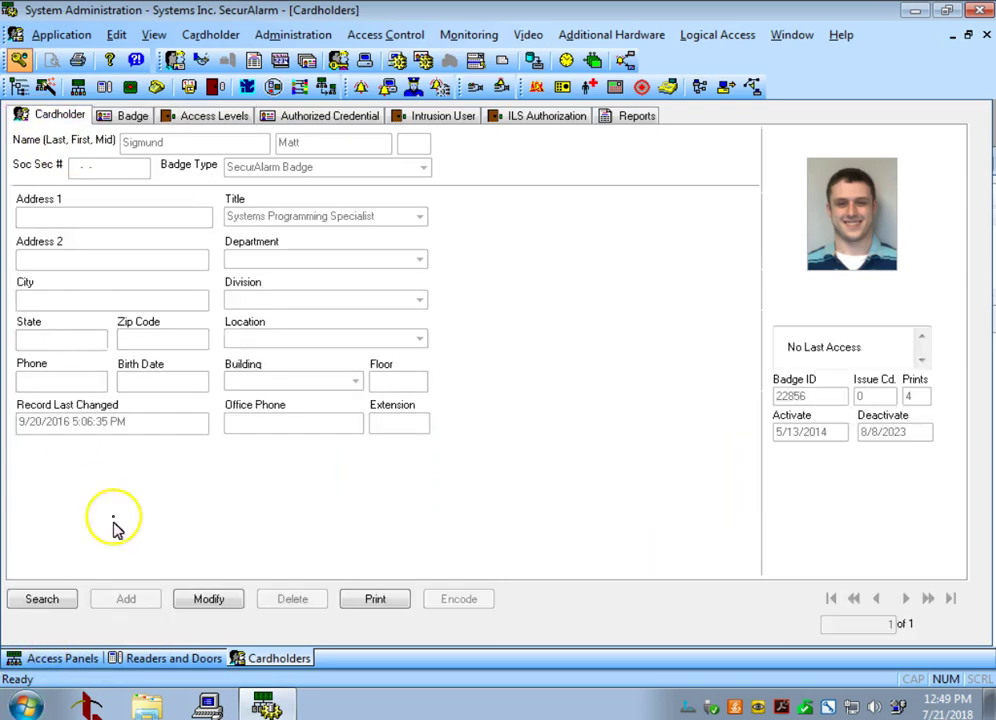
pyautogui.click(30, 597)
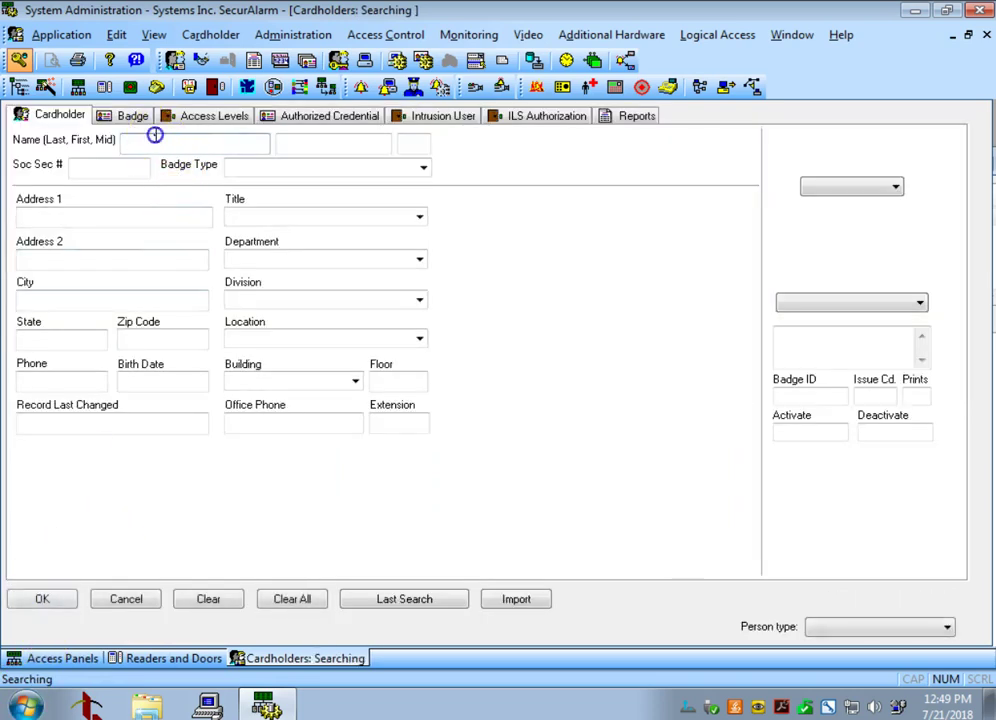
pyautogui.click(285, 167)
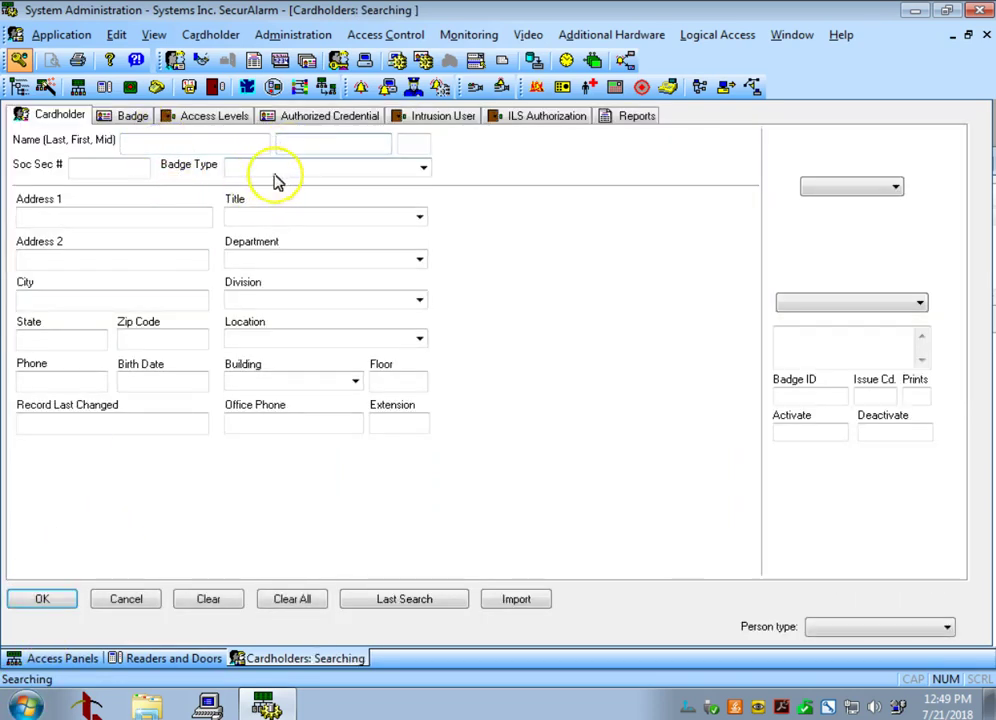
pyautogui.click(419, 217)
pyautogui.click(600, 266)
pyautogui.click(151, 142)
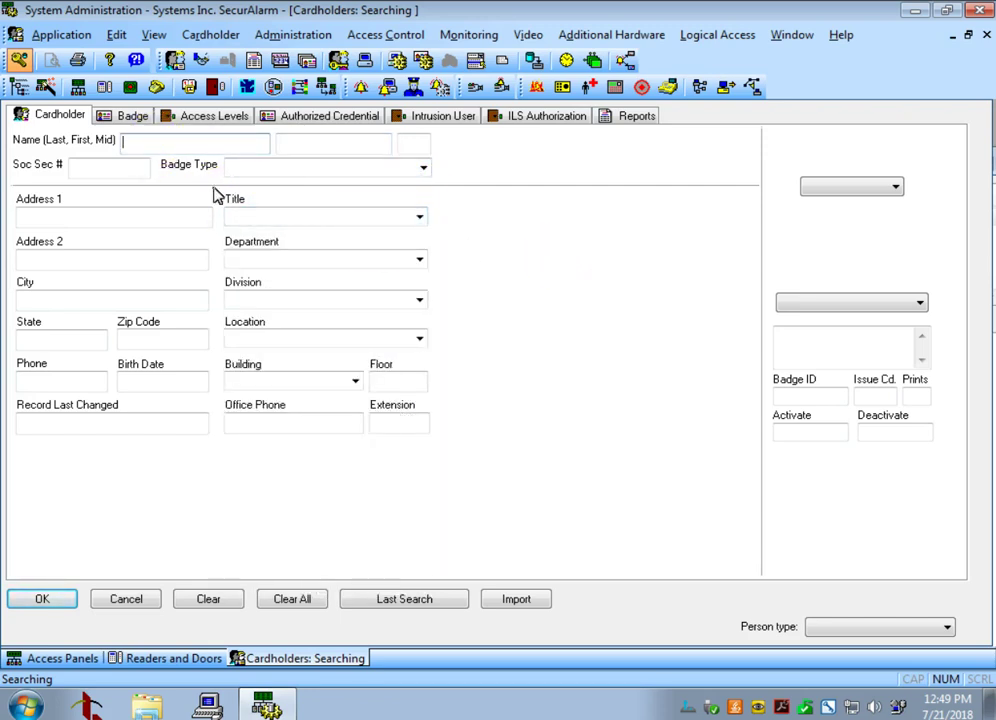
pyautogui.press('Return')
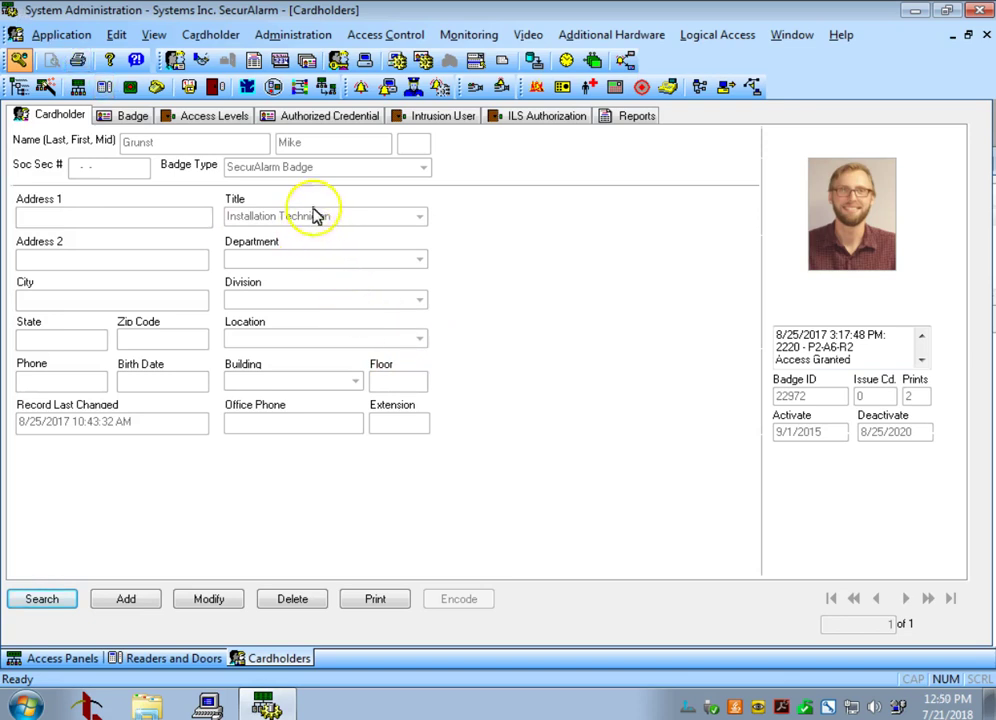
# Step: Open Reports, look through the reader, alarm panel, area, event and alarm acknowledgment report categories, and return to Report Configuration
pyautogui.click(293, 38)
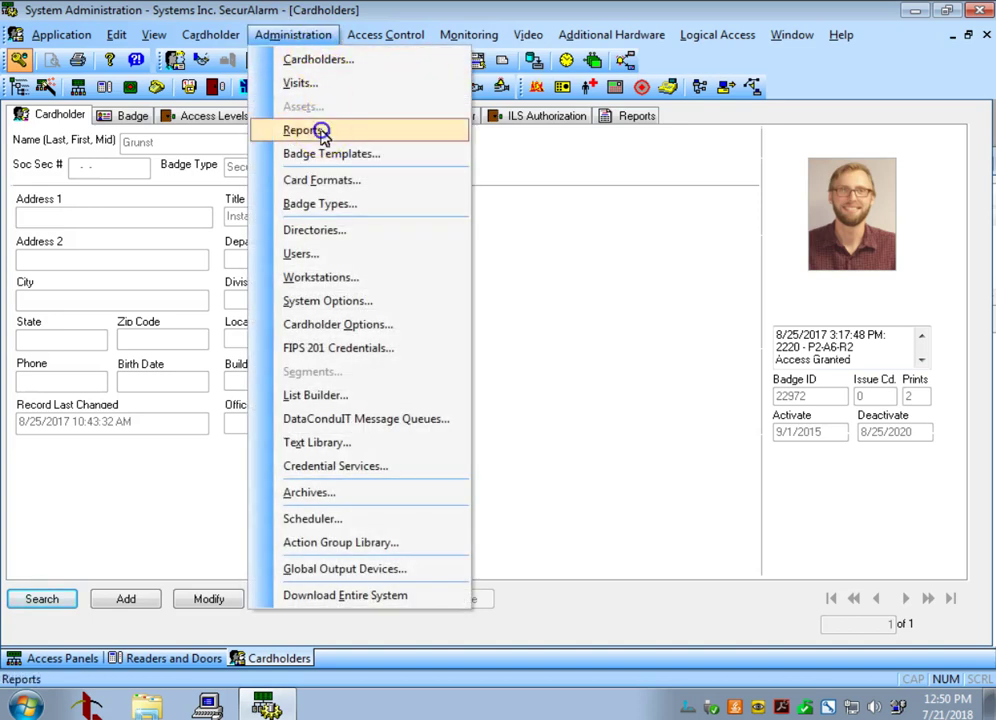
pyautogui.click(322, 137)
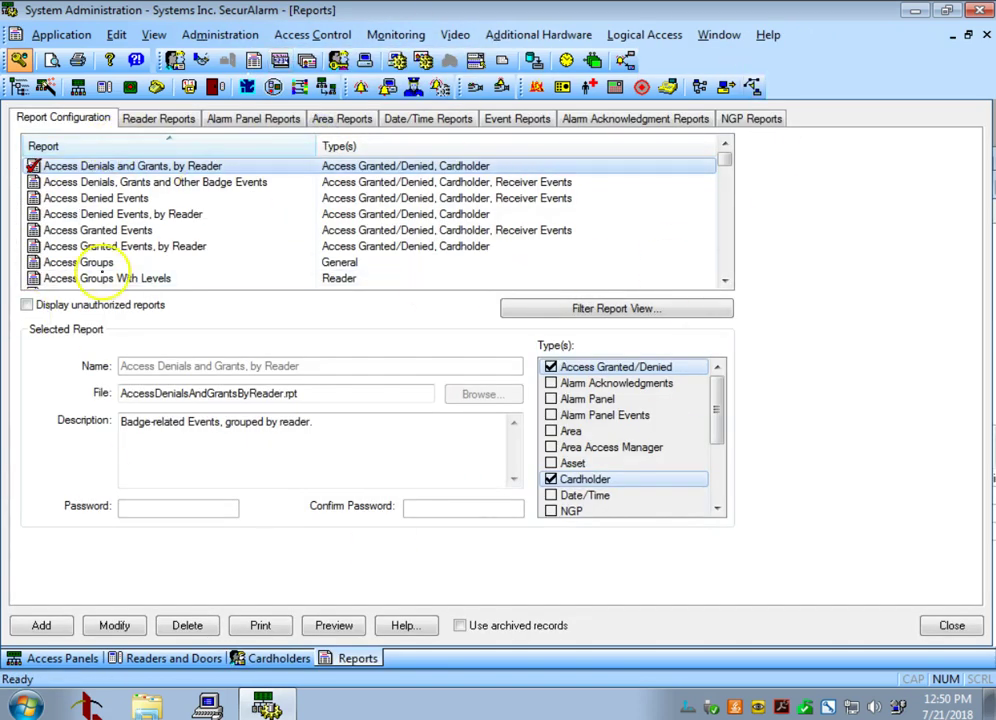
pyautogui.click(181, 122)
pyautogui.click(271, 122)
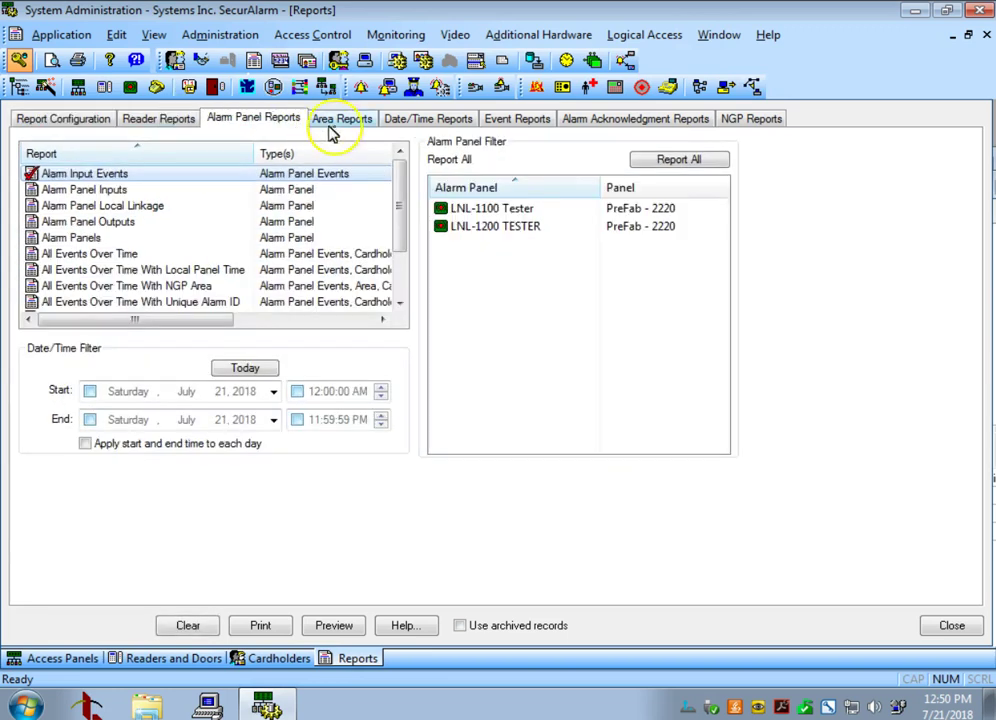
pyautogui.click(342, 123)
pyautogui.click(505, 119)
pyautogui.click(606, 121)
pyautogui.click(35, 120)
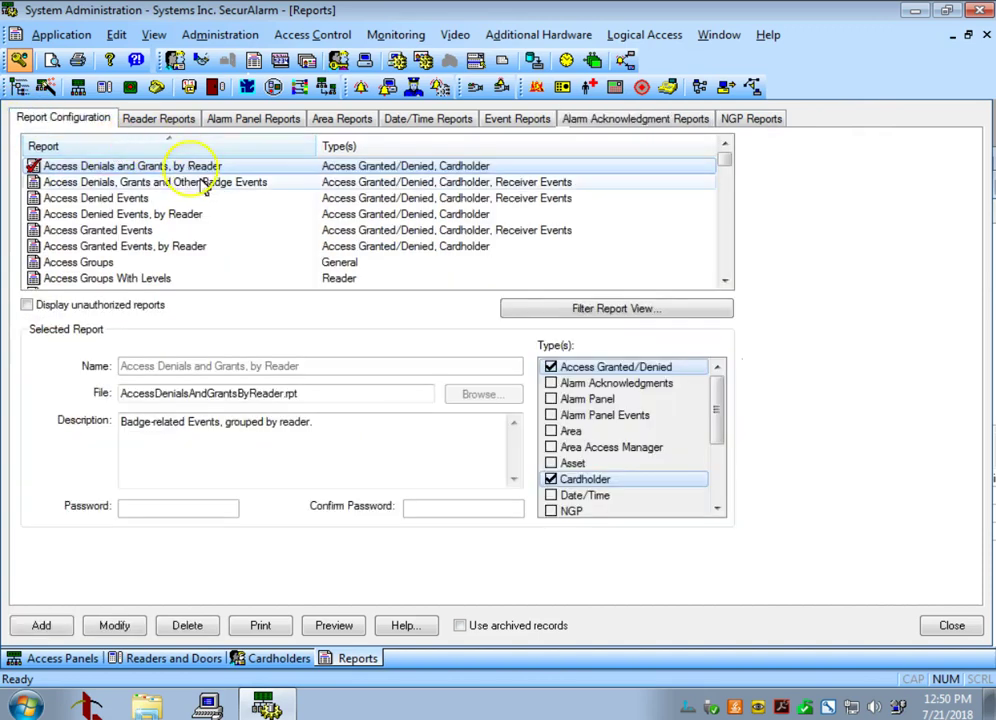
# Step: Browse the available reports and select Cardholders With Access, by Last Name
pyautogui.click(229, 246)
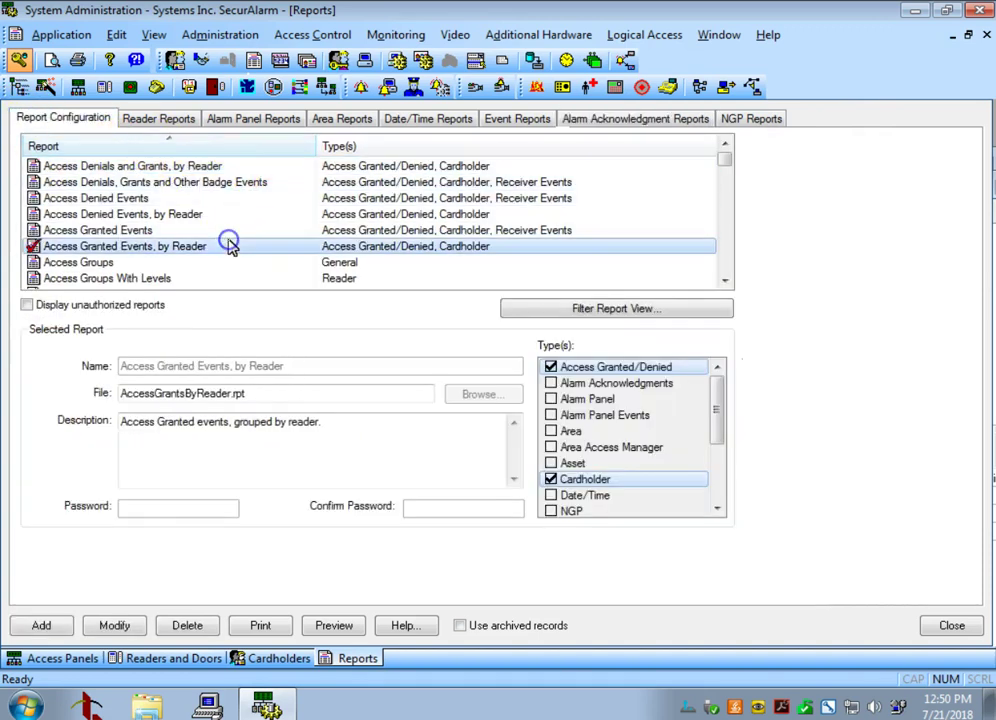
pyautogui.scroll(-12, 229, 246)
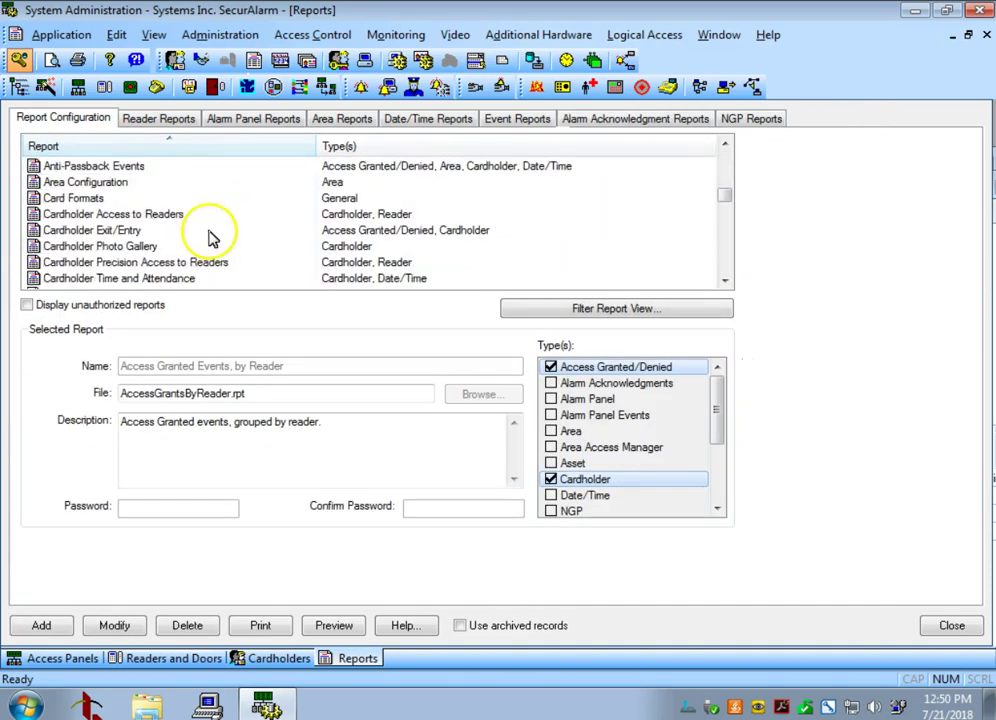
pyautogui.scroll(6, 156, 244)
pyautogui.scroll(-10, 156, 244)
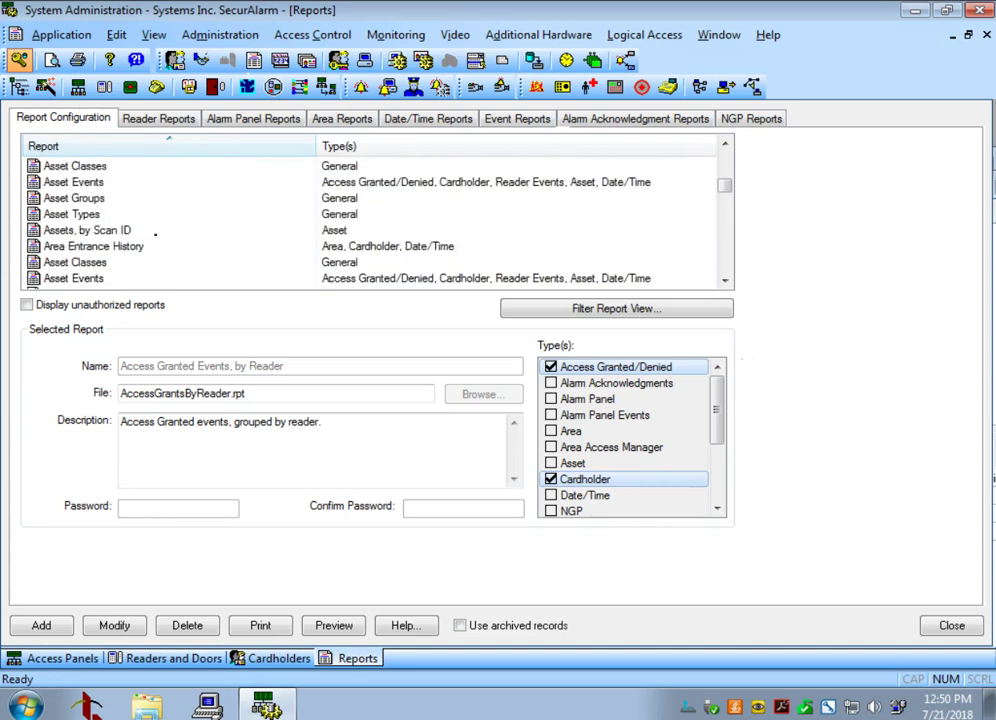
pyautogui.scroll(-3, 156, 244)
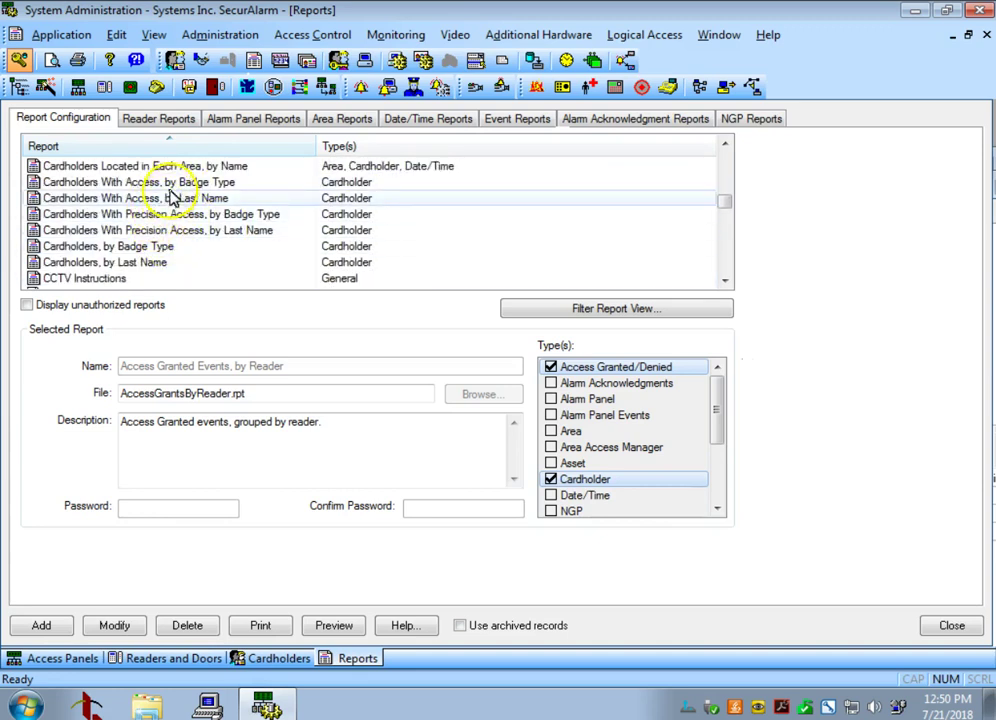
pyautogui.click(141, 201)
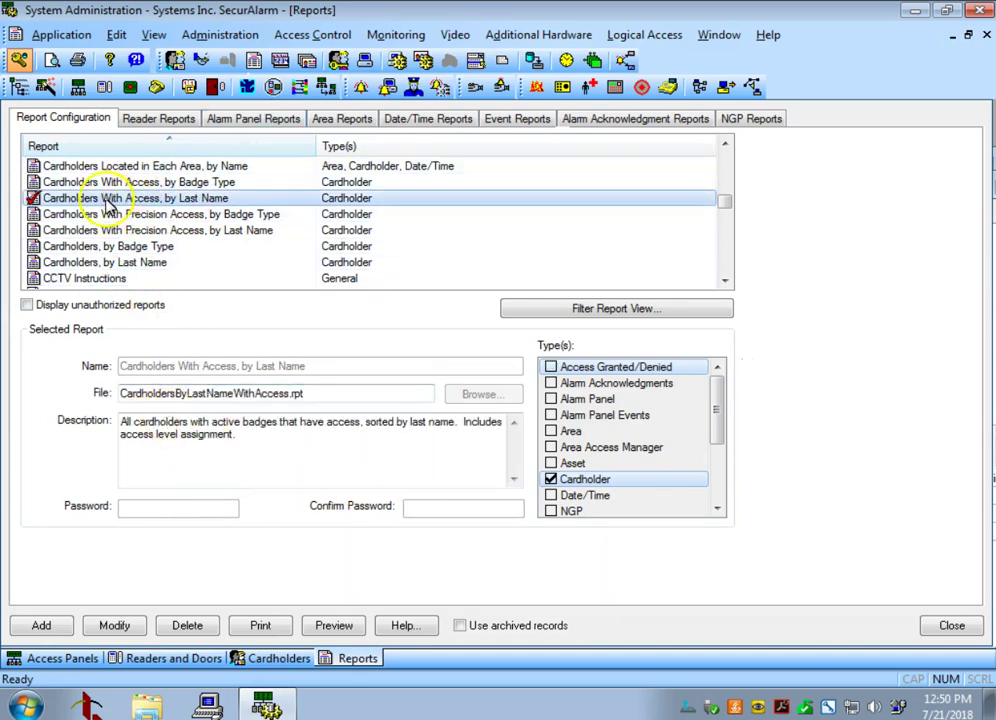
# Step: Preview the selected report and examine the cardholders' badges, access levels, and activate and deactivate dates
pyautogui.click(340, 625)
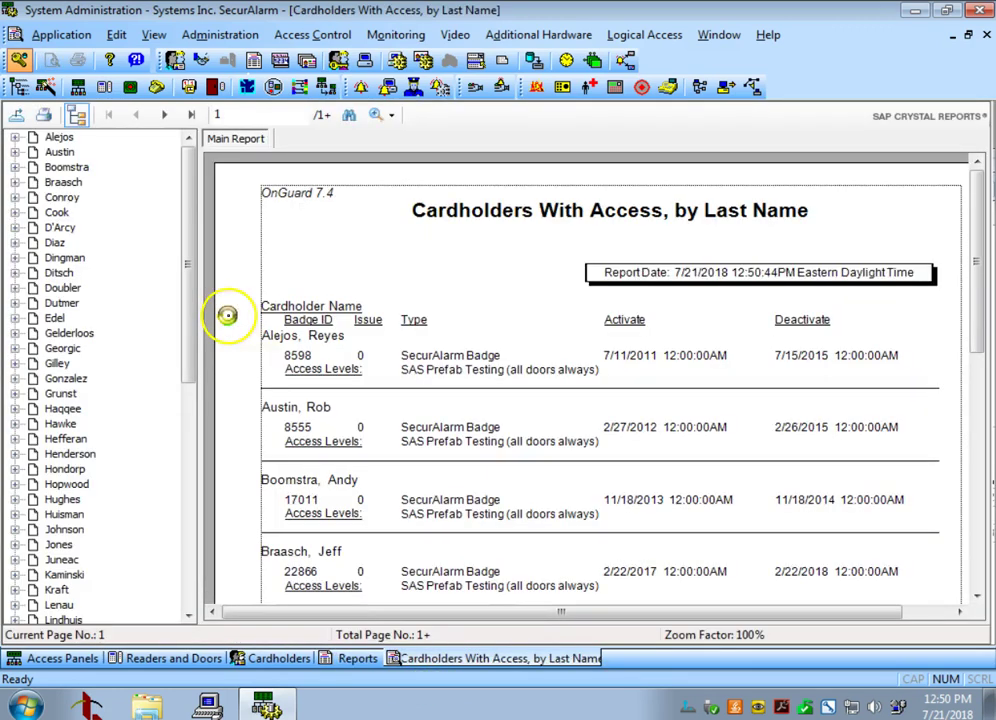
pyautogui.scroll(-10, 530, 419)
pyautogui.scroll(10, 510, 419)
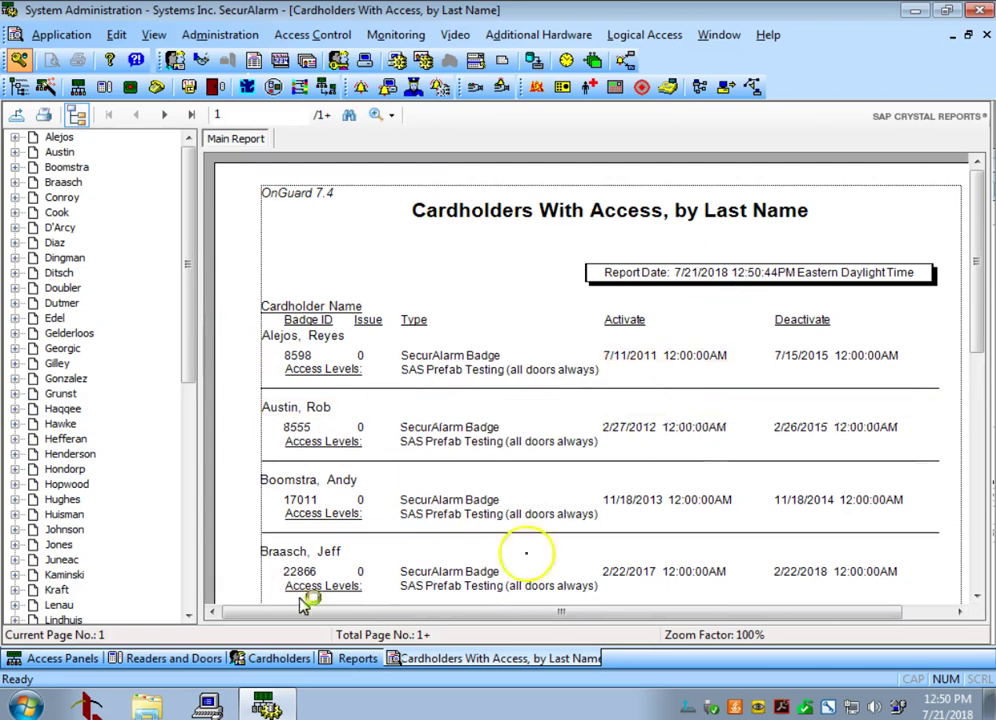
pyautogui.scroll(-10, 600, 460)
pyautogui.scroll(3, 540, 385)
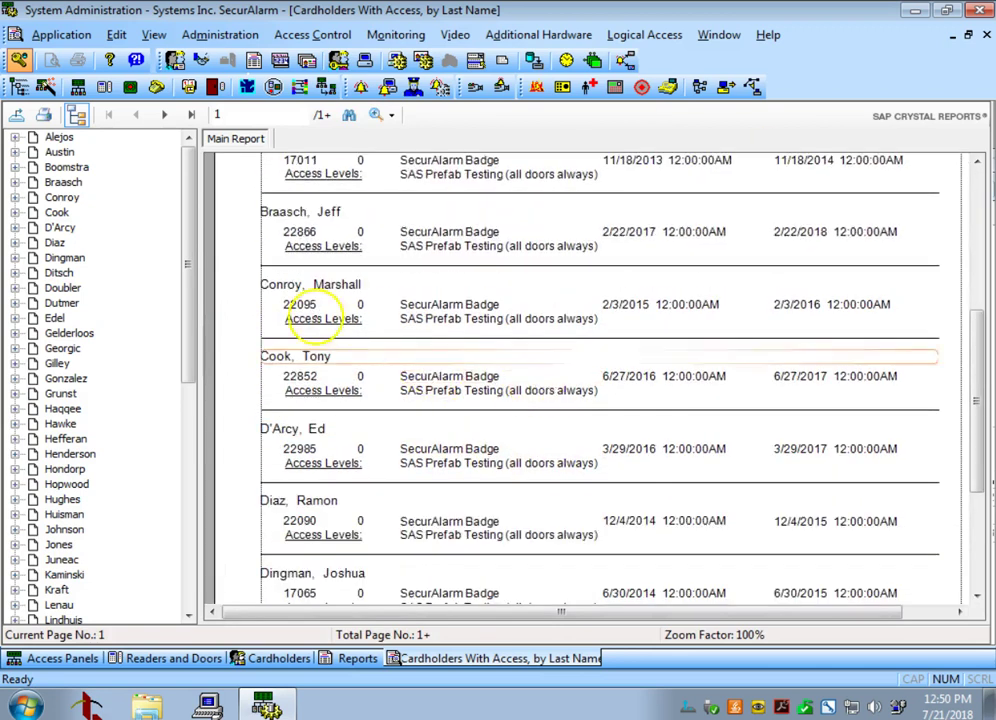